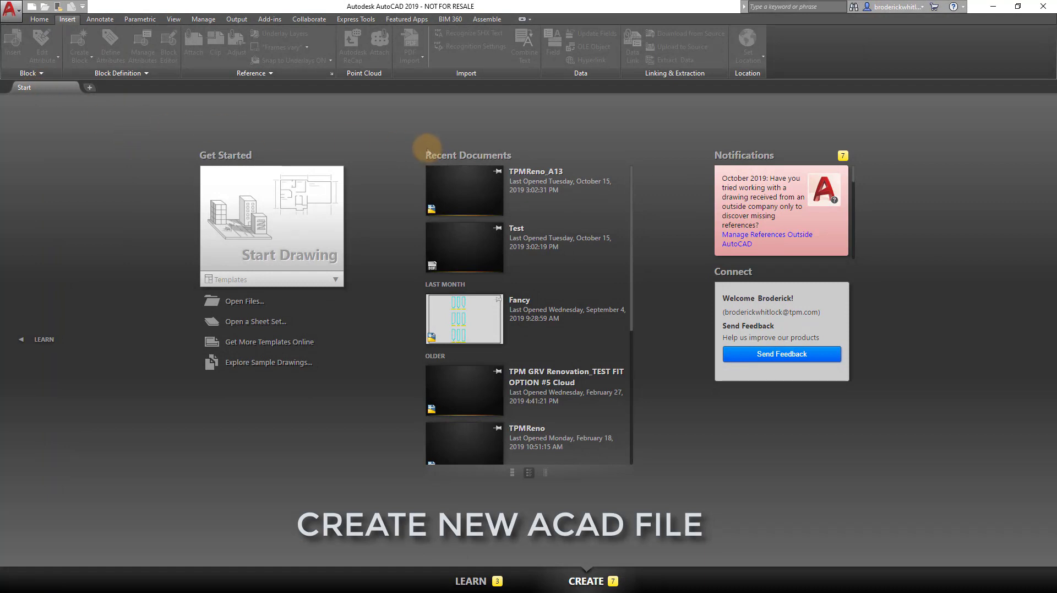
Create a new blank drawing, Drawing4, from the acad.dwt template
click(11, 7)
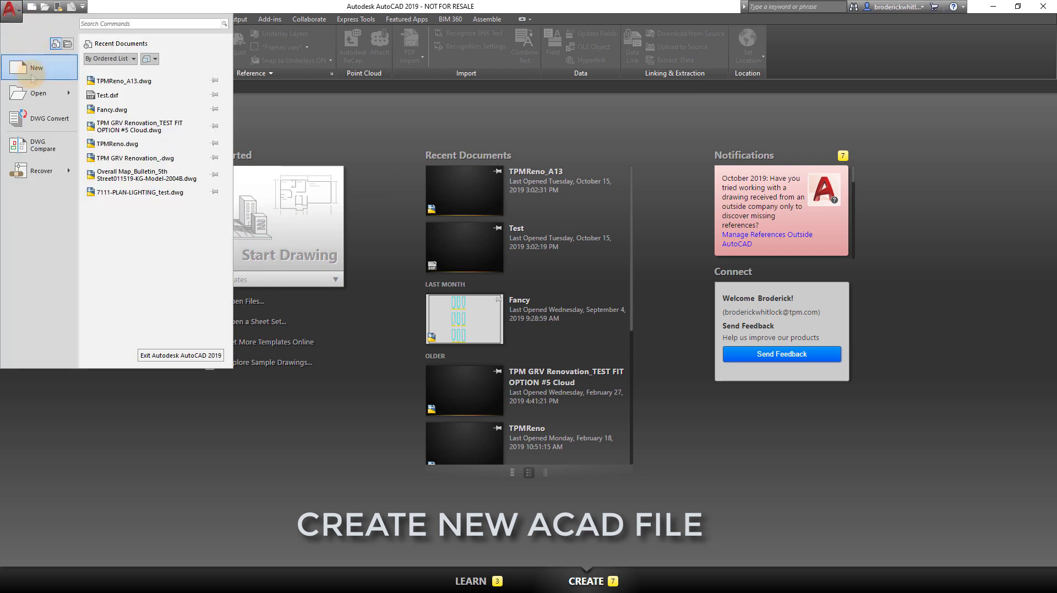
click(32, 78)
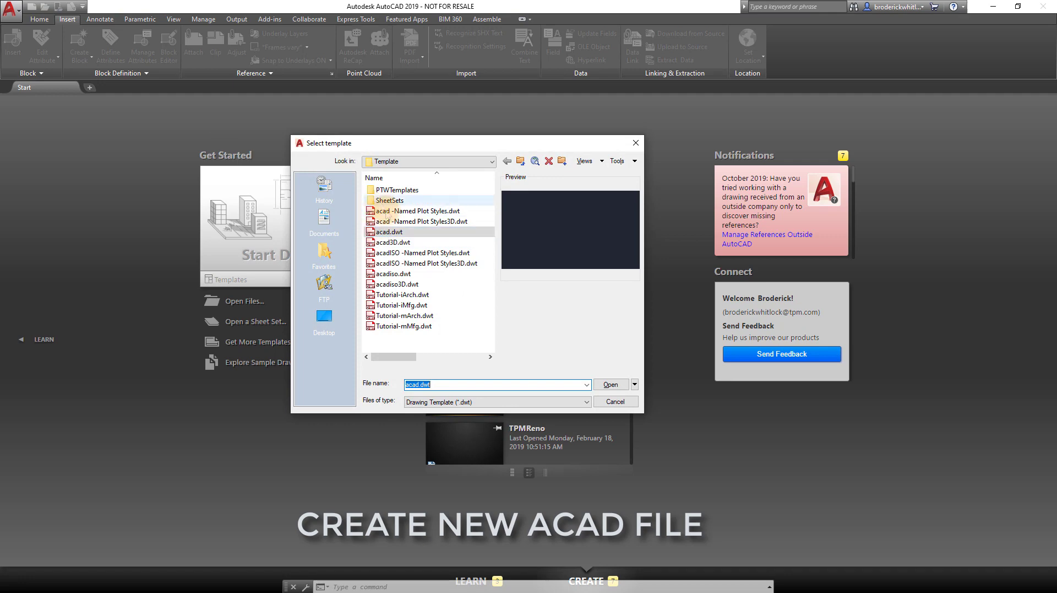
click(611, 384)
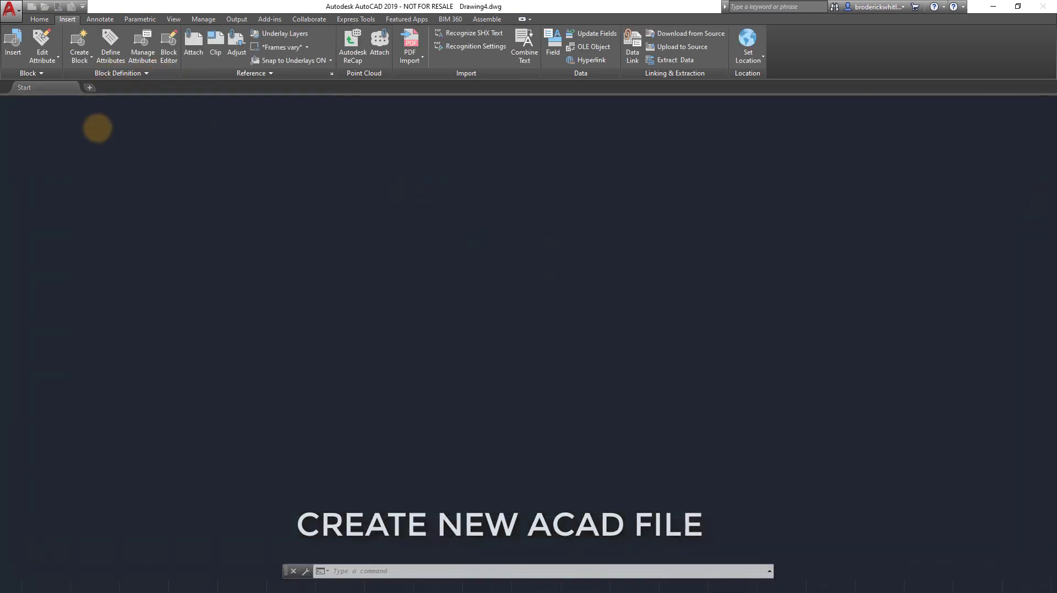
click(42, 20)
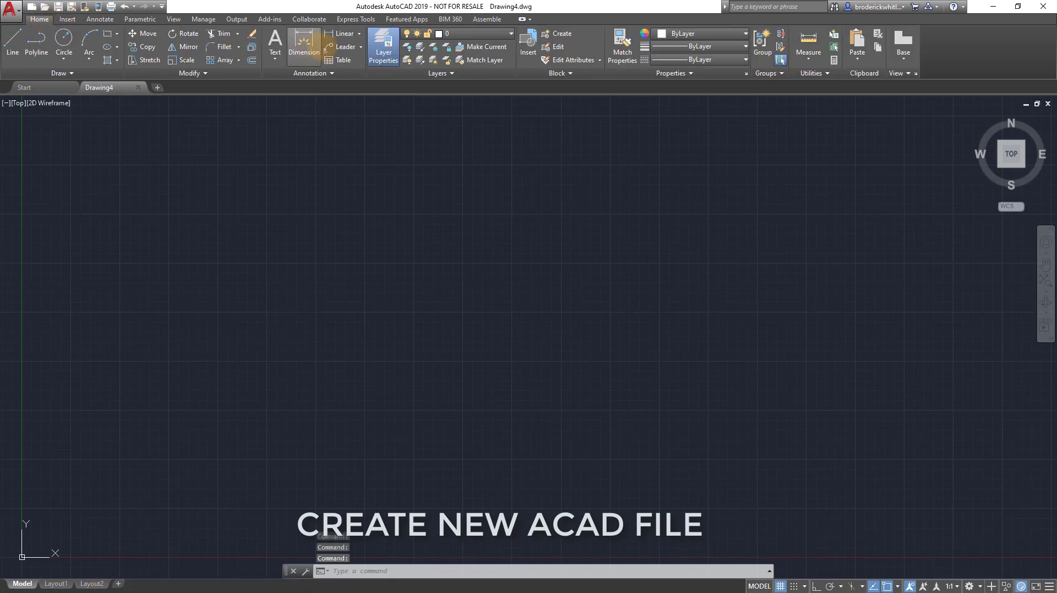
Import M-2 Mechanical HVAC Plan.pdf into Drawing4 with the default Import PDF options
click(66, 20)
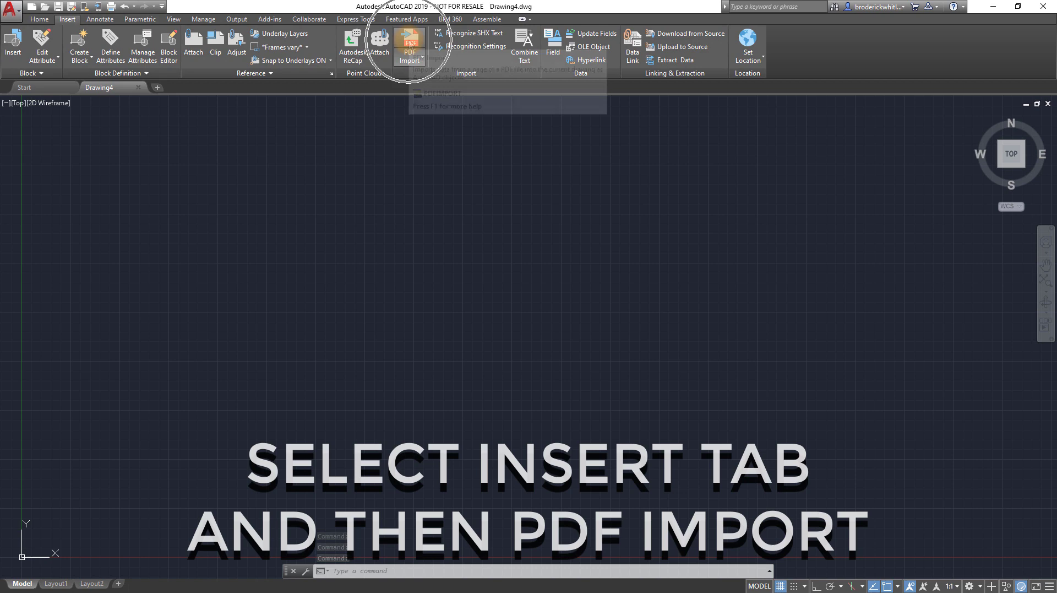
click(409, 44)
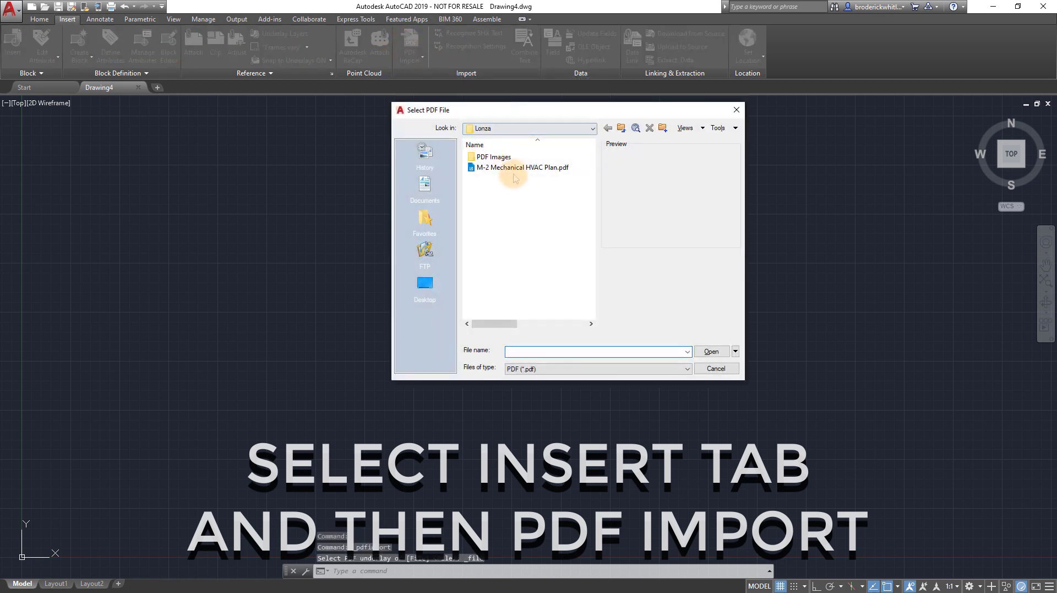
click(515, 168)
click(711, 352)
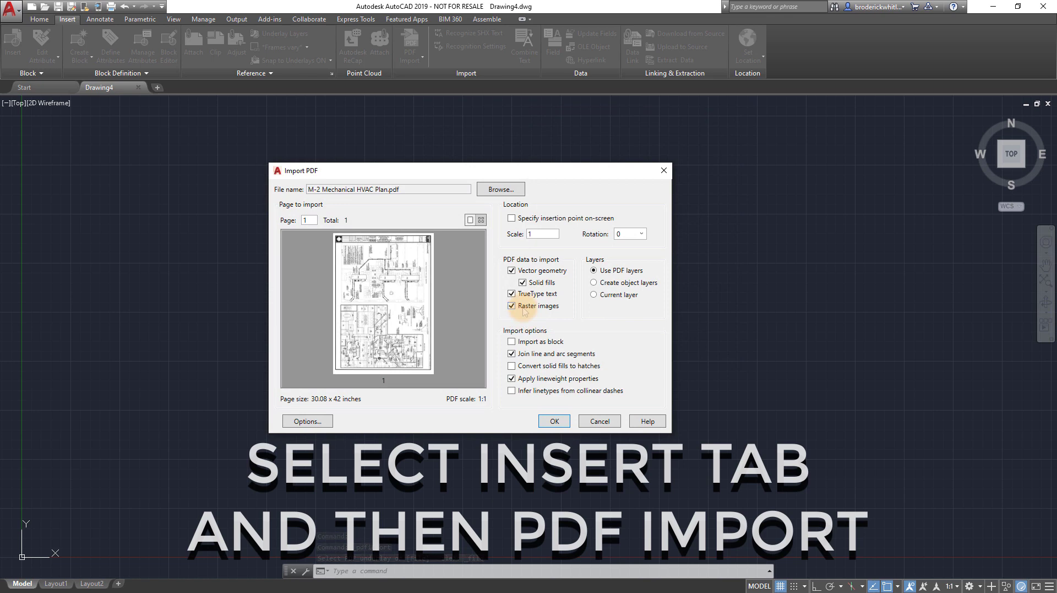
click(555, 421)
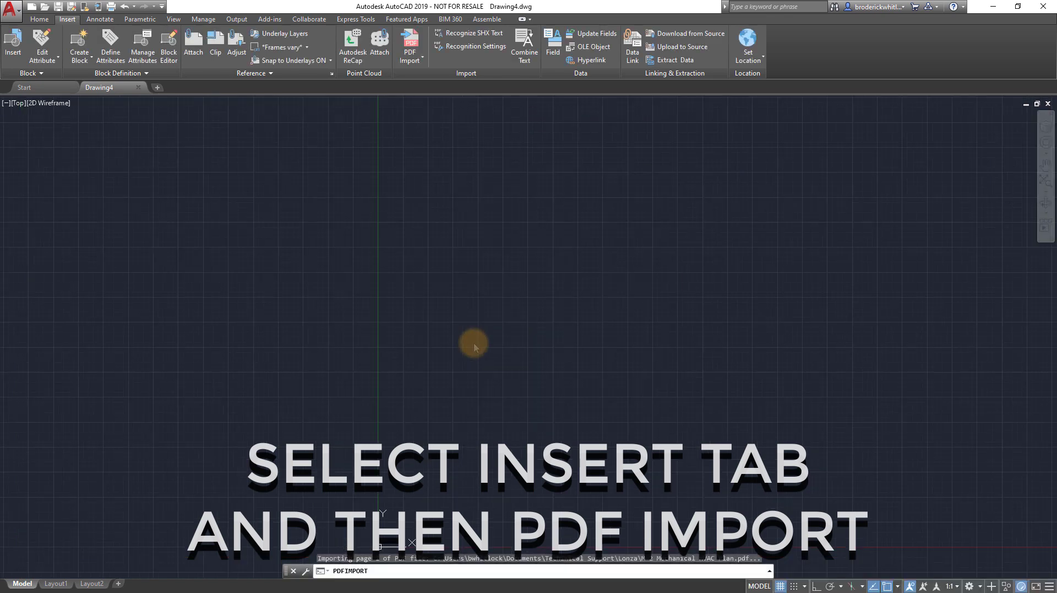
click(527, 346)
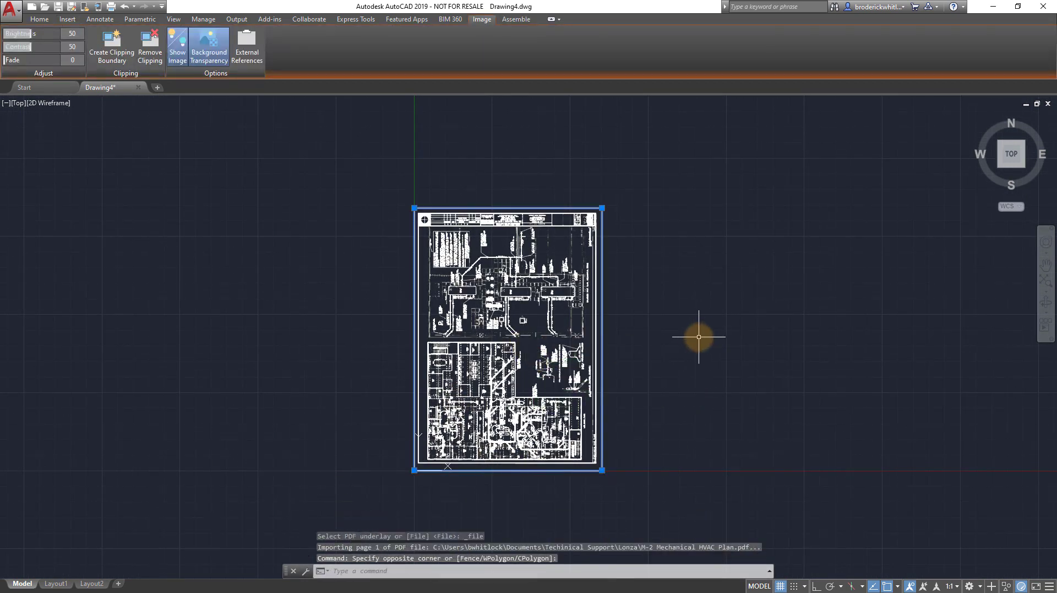
key(Escape)
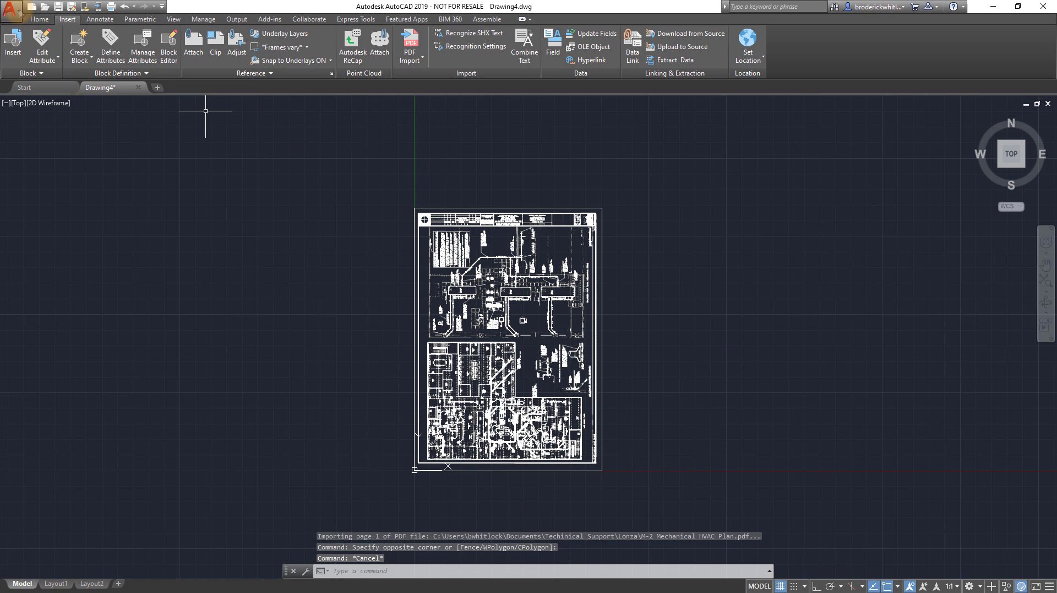
Set the drawing length units to Architectural, keeping angles in Decimal Degrees
click(18, 10)
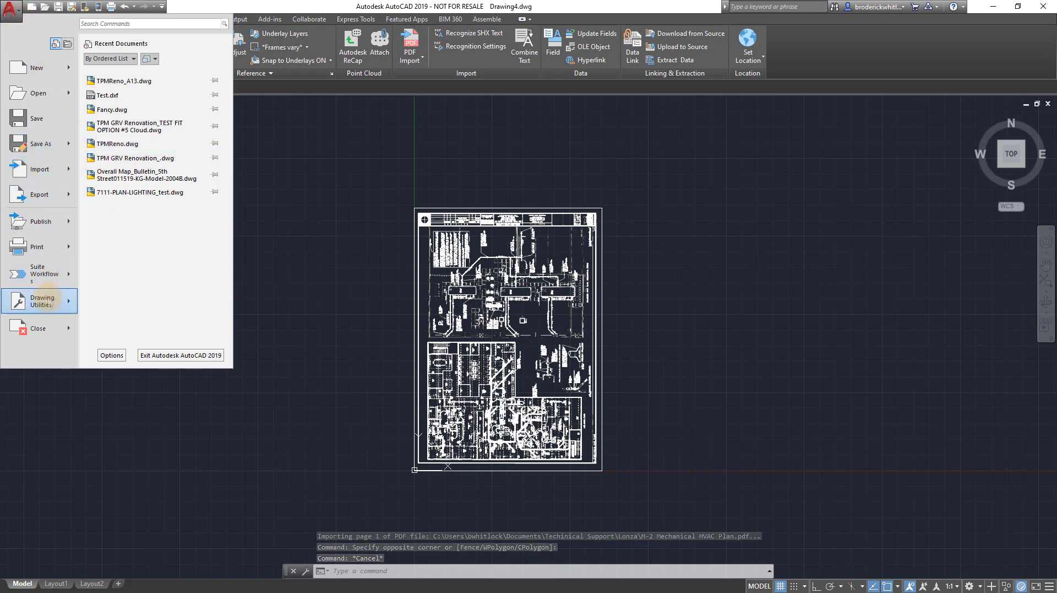
click(425, 189)
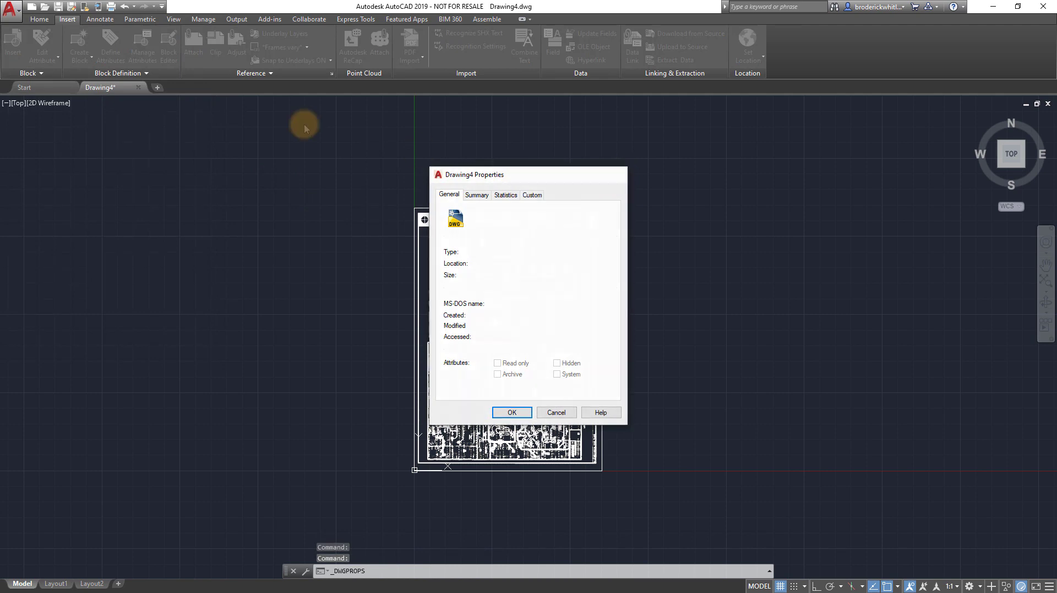
click(620, 174)
click(10, 8)
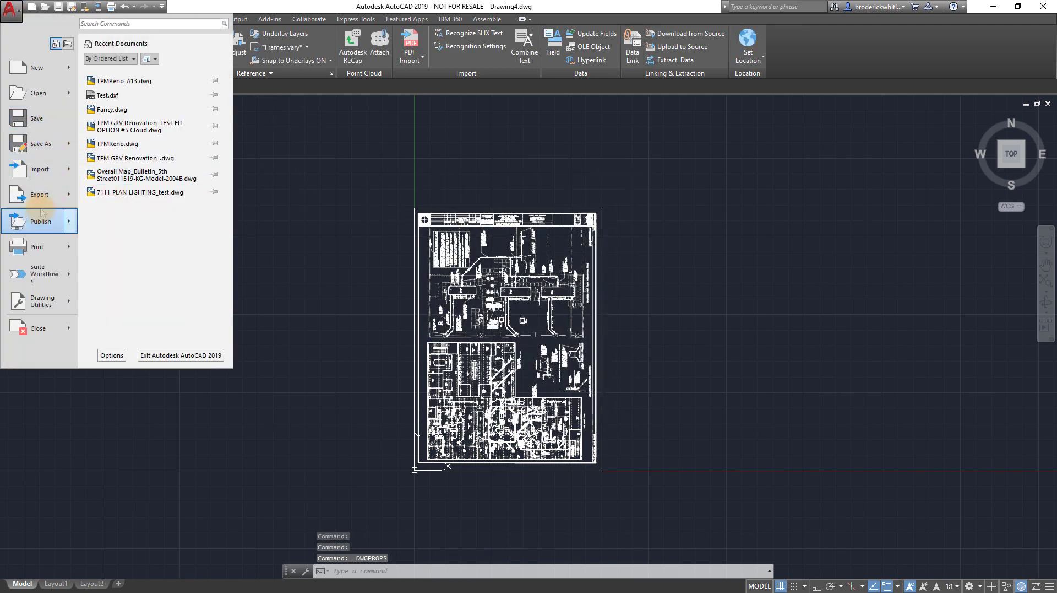
mouse_move(66, 301)
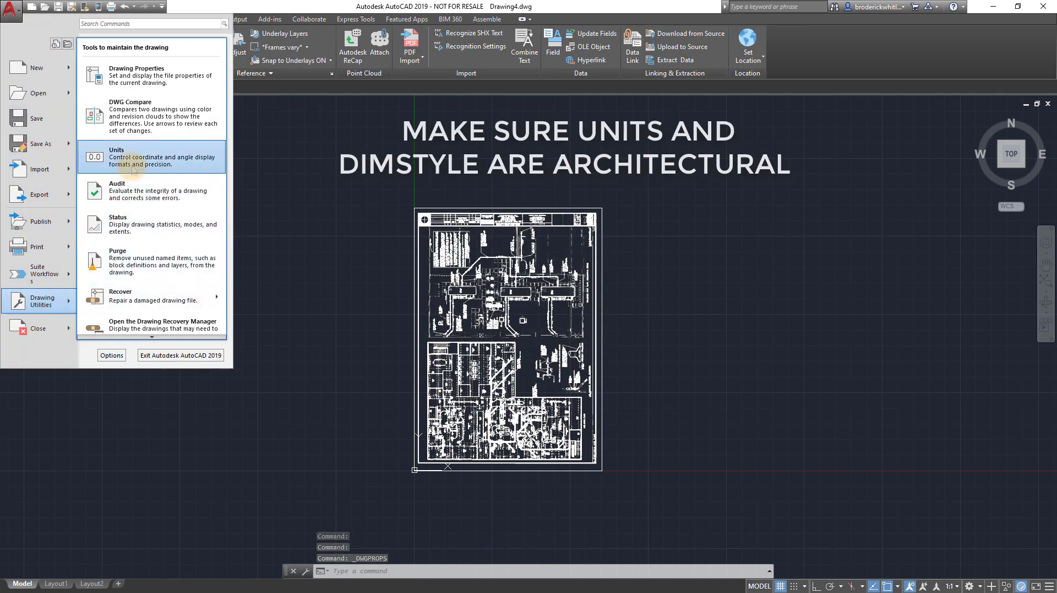
click(110, 152)
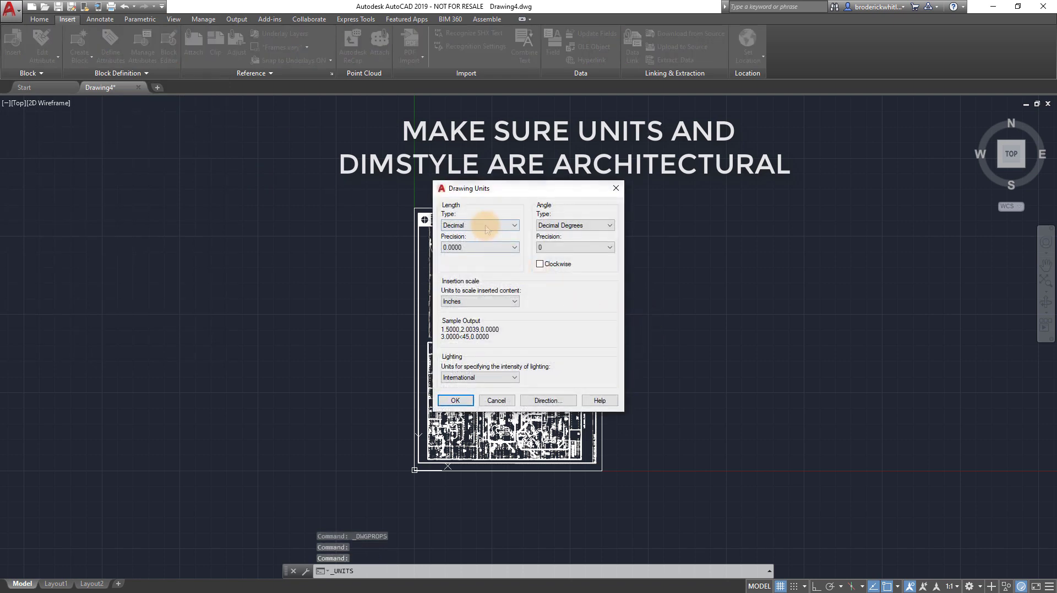
click(487, 226)
click(467, 235)
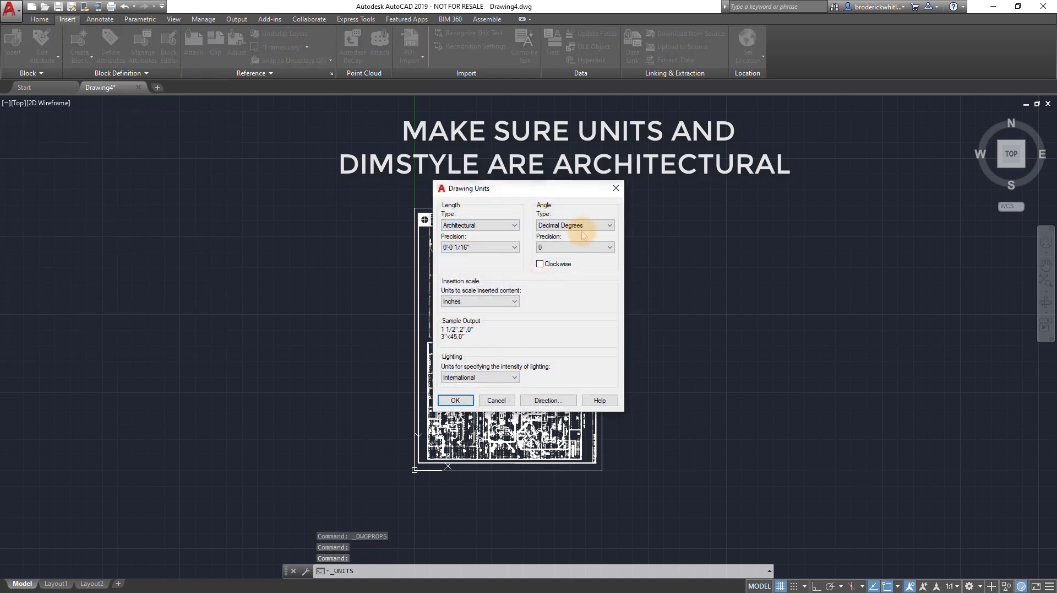
click(579, 226)
click(579, 232)
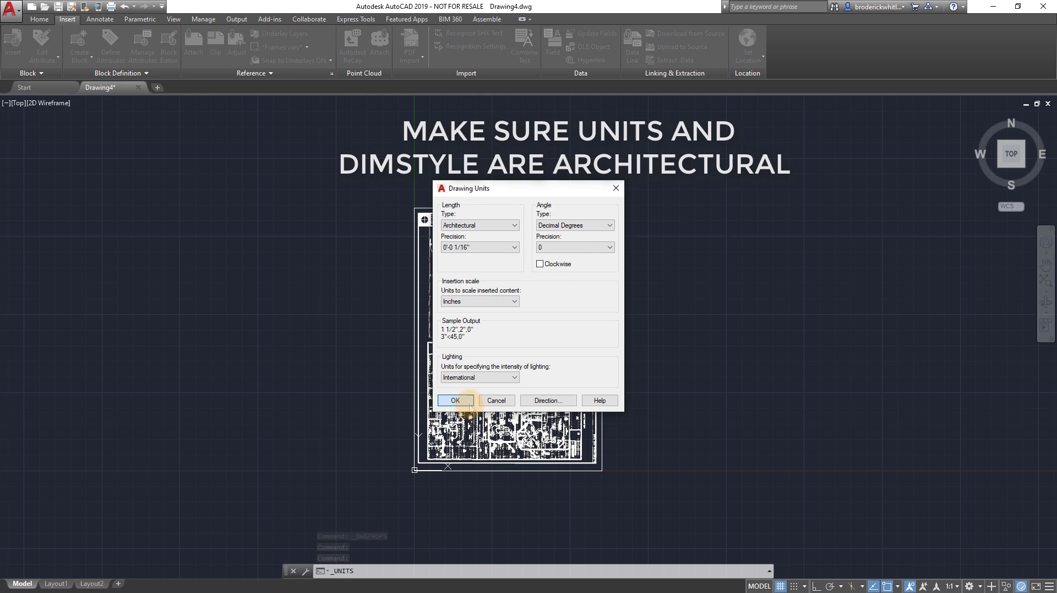
click(457, 401)
Change the Standard dimension style's primary unit format to Architectural via DIMSTYLE
text(dim)
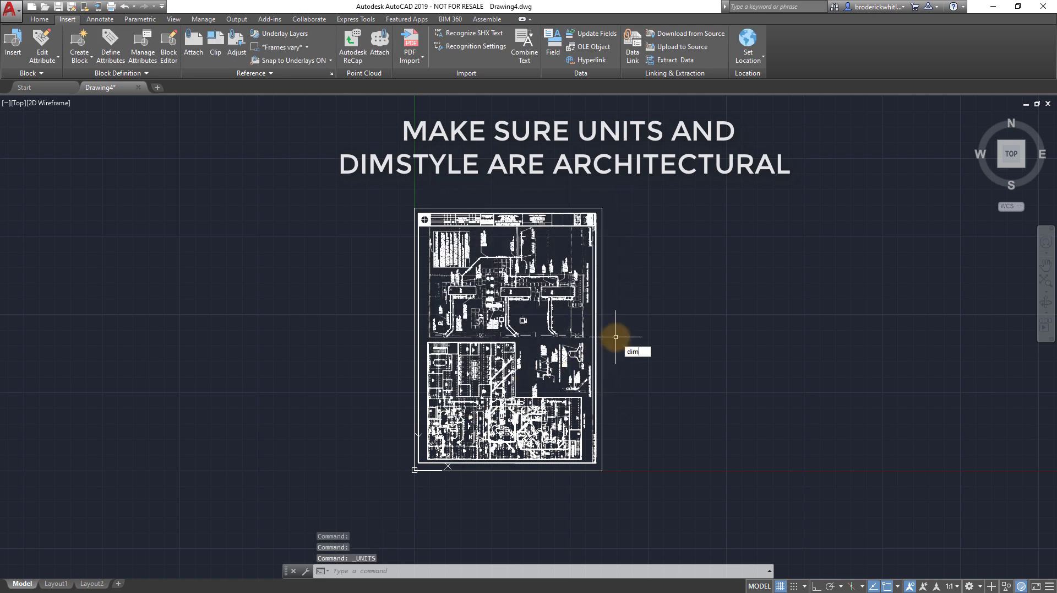
text(sy)
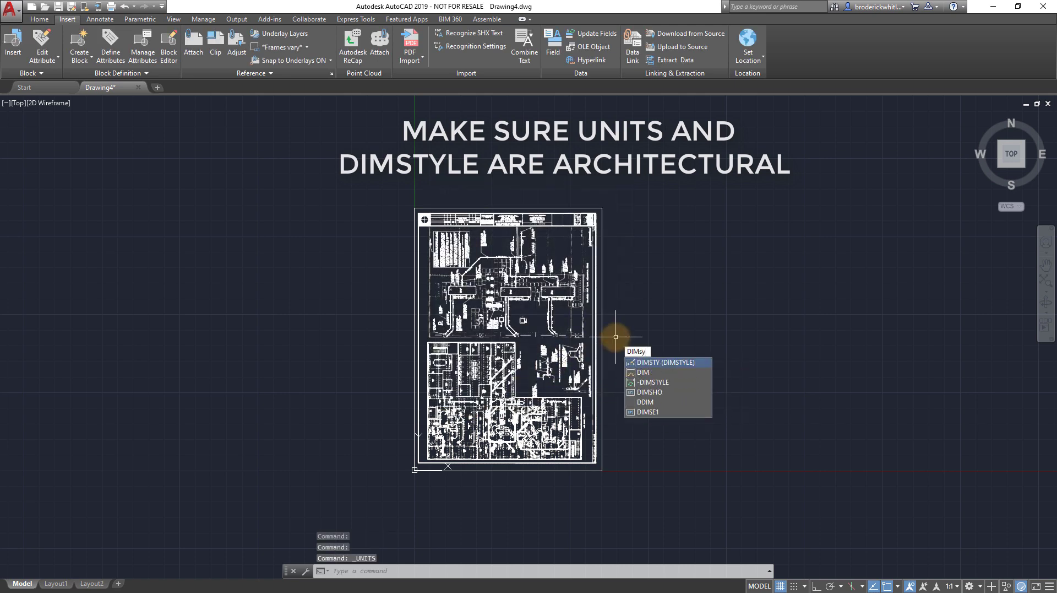
key(Return)
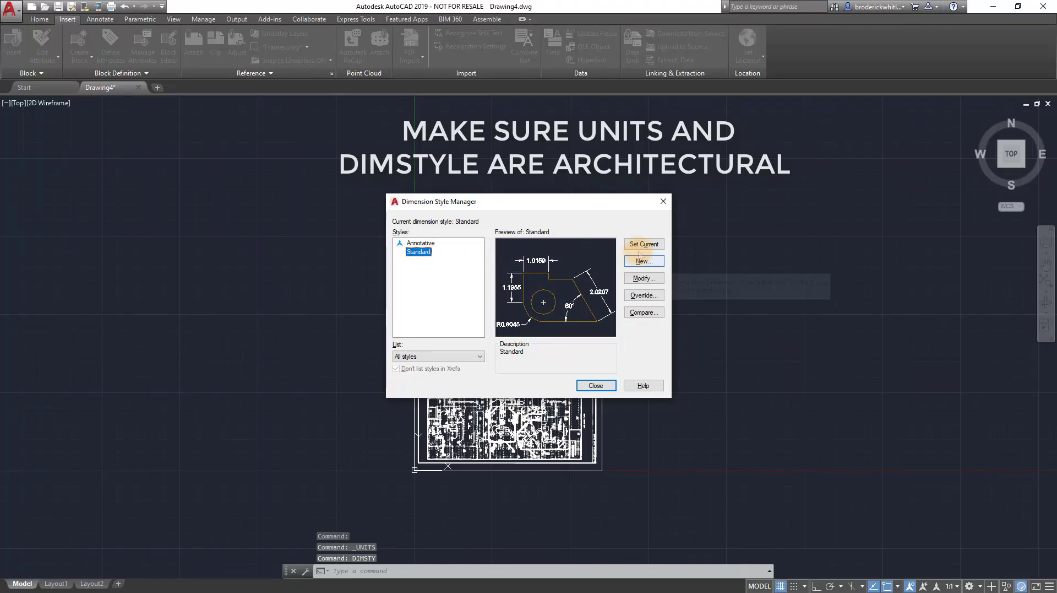
click(644, 278)
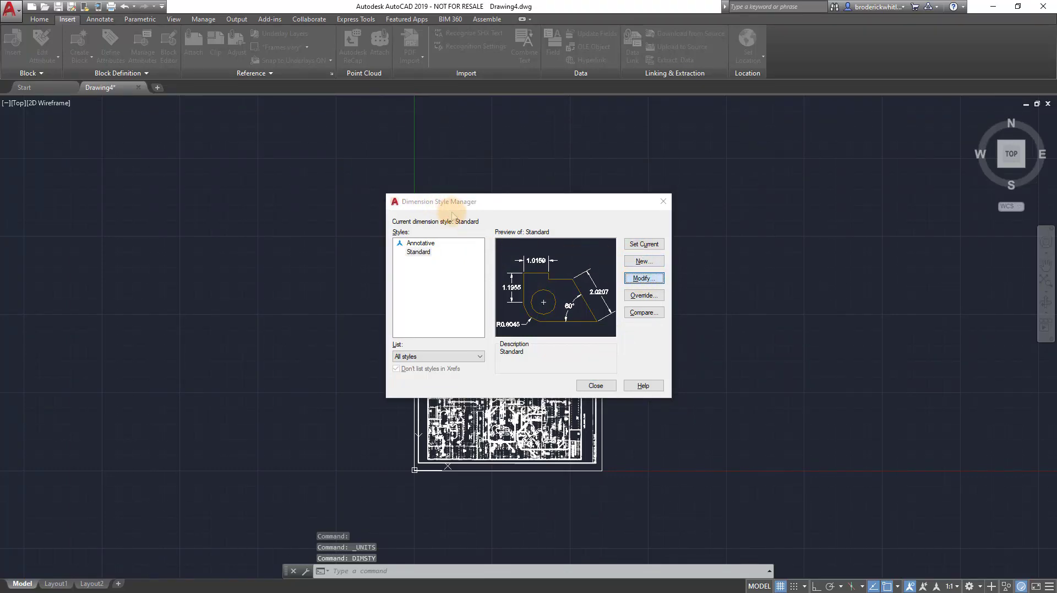
click(488, 203)
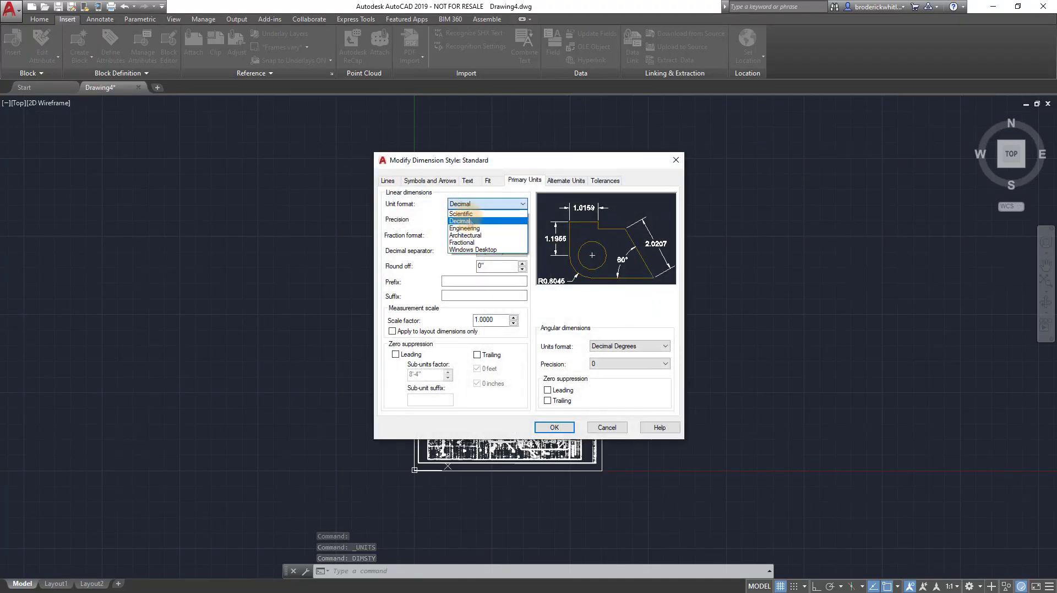
click(473, 235)
click(554, 427)
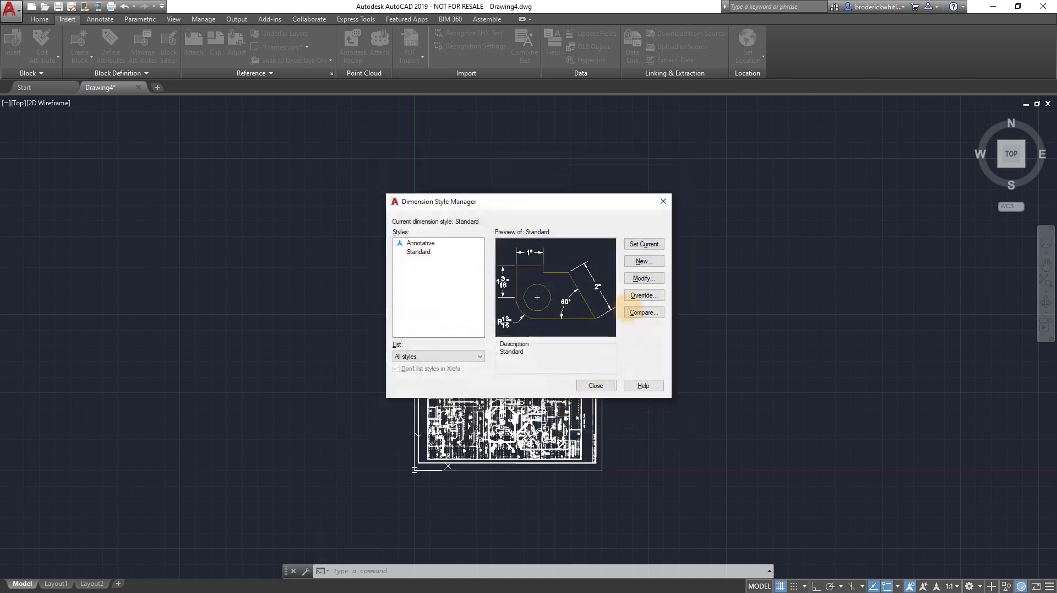
With Ortho on, move the plan image so its bottom-right corner sits at origin 0,0
click(596, 385)
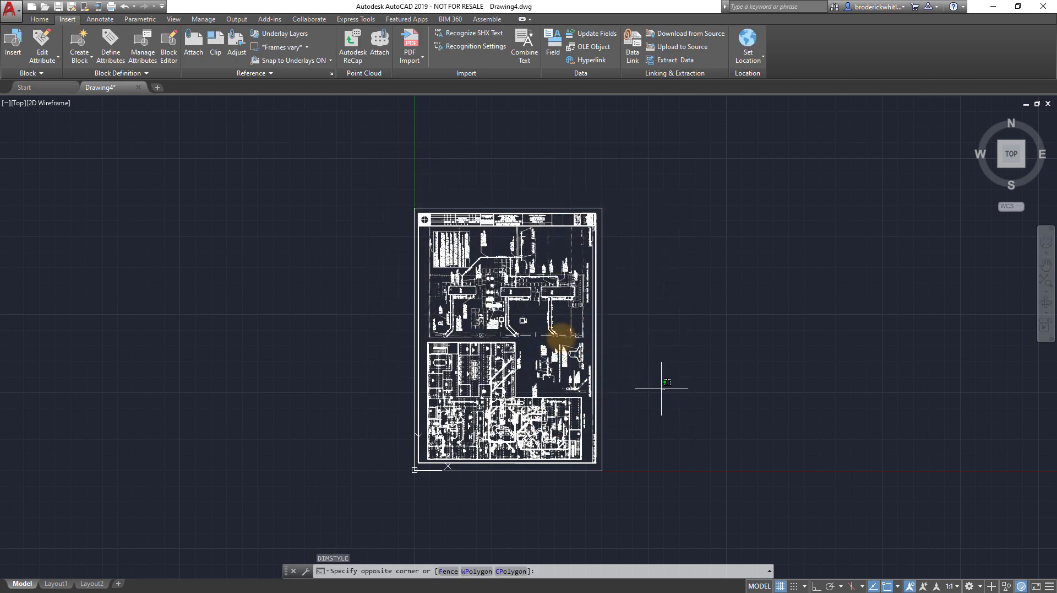
click(558, 333)
text(m)
key(Return)
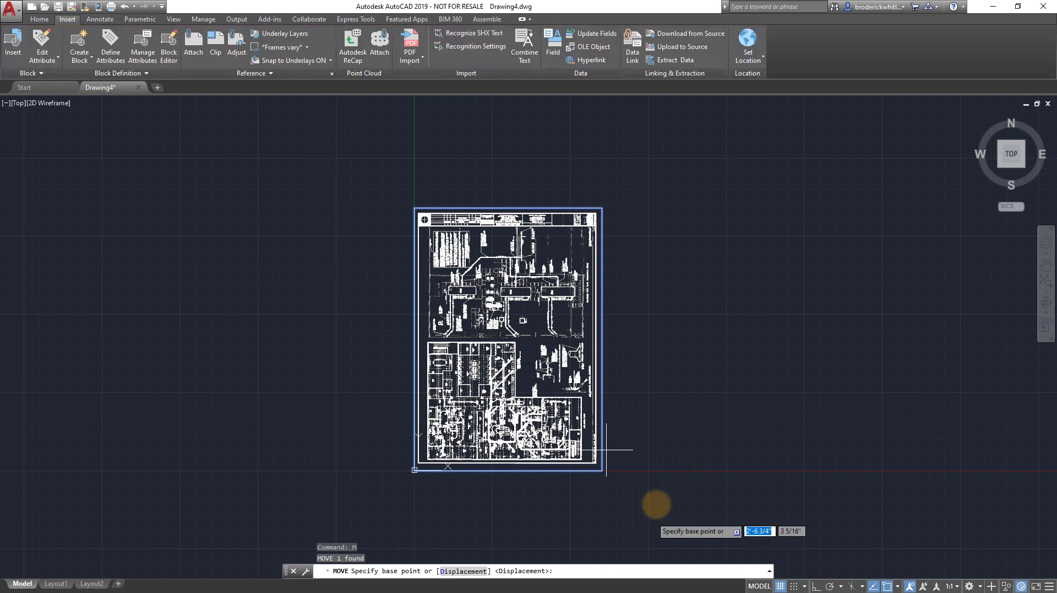
click(584, 460)
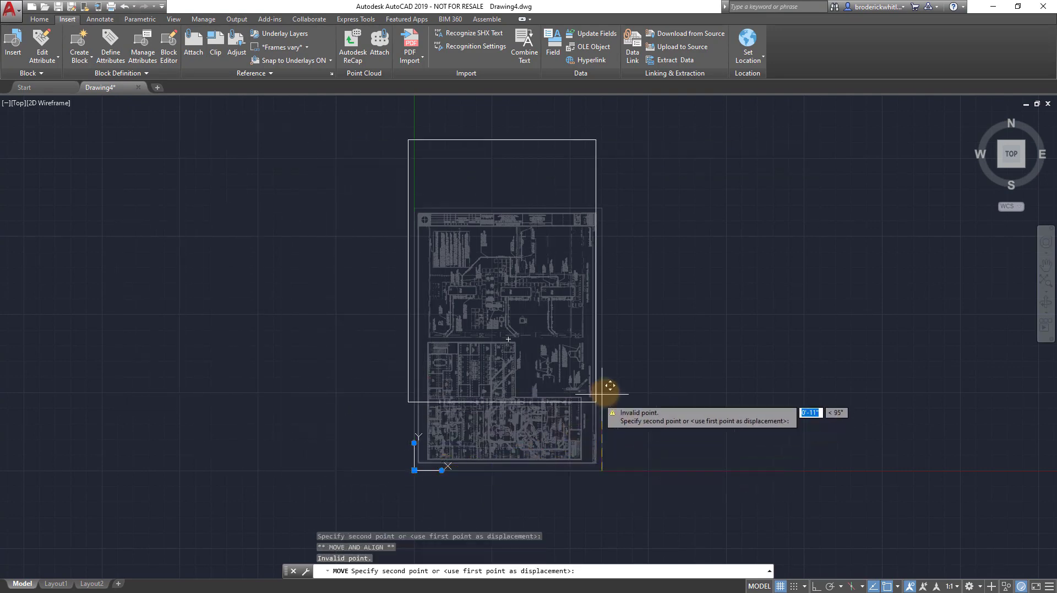
key(Escape)
click(643, 455)
click(549, 388)
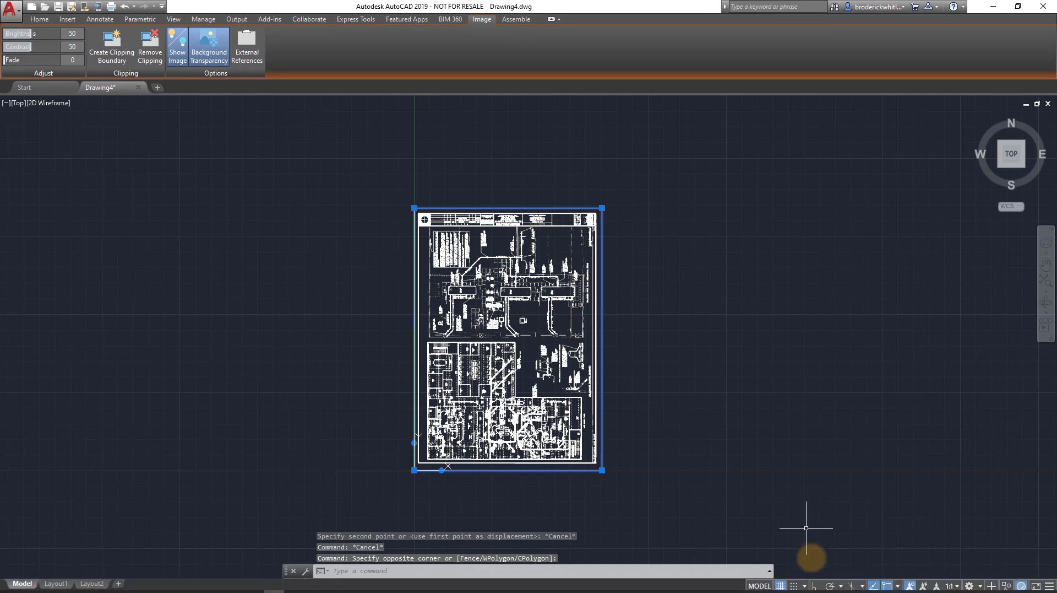
click(817, 585)
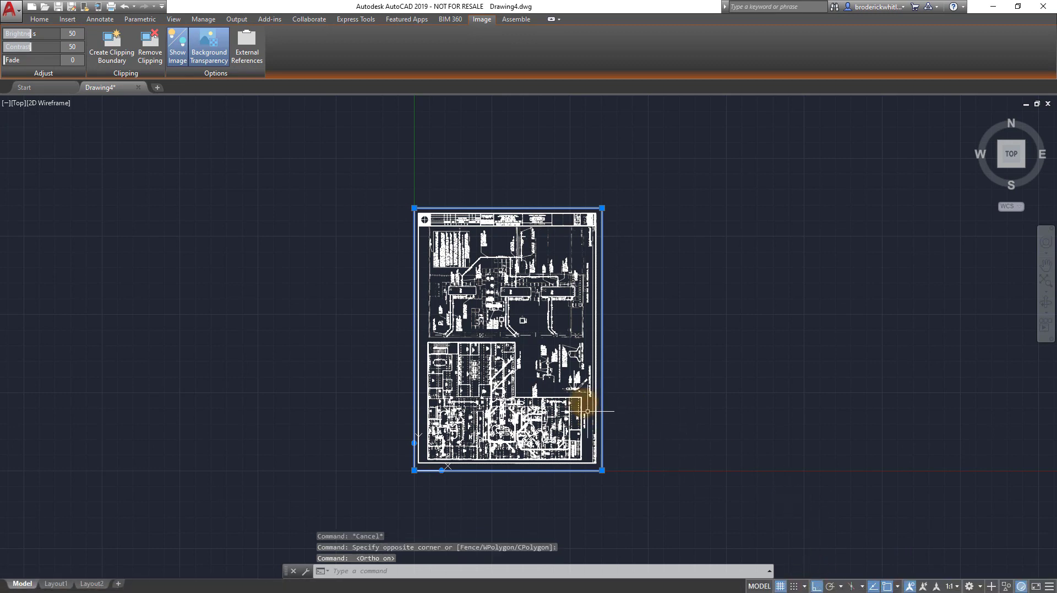
text(m)
key(Return)
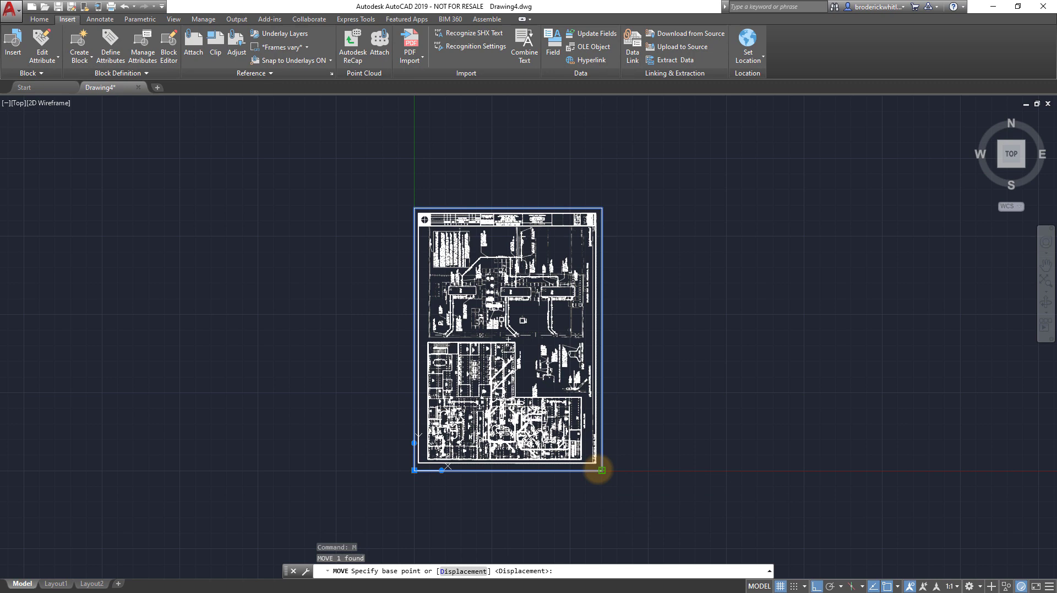
click(602, 470)
click(414, 469)
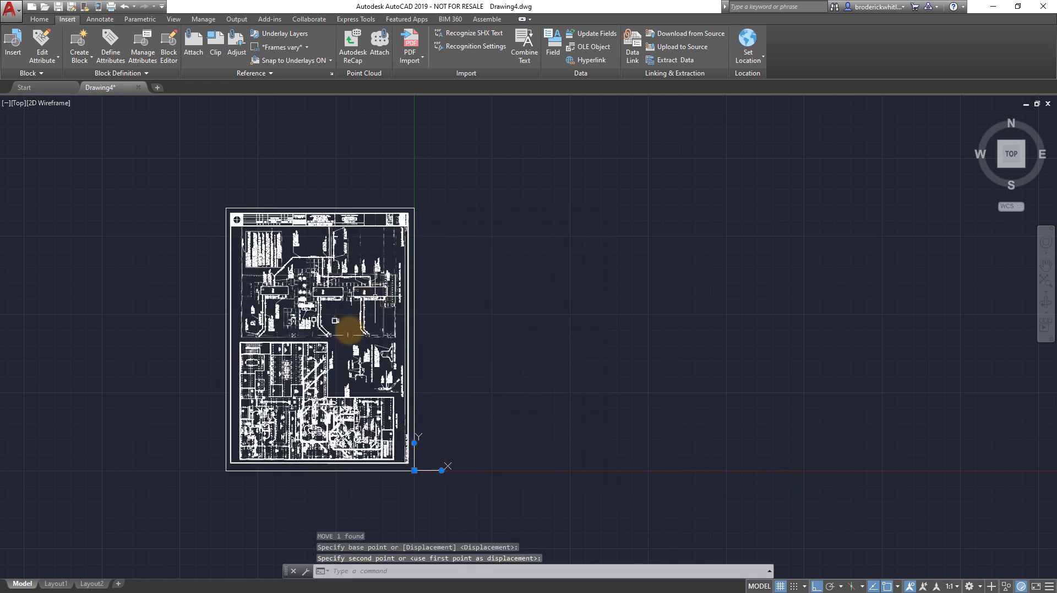
Rotate the plan 90° about its bottom-right corner to turn the sheet landscape
click(348, 334)
click(203, 354)
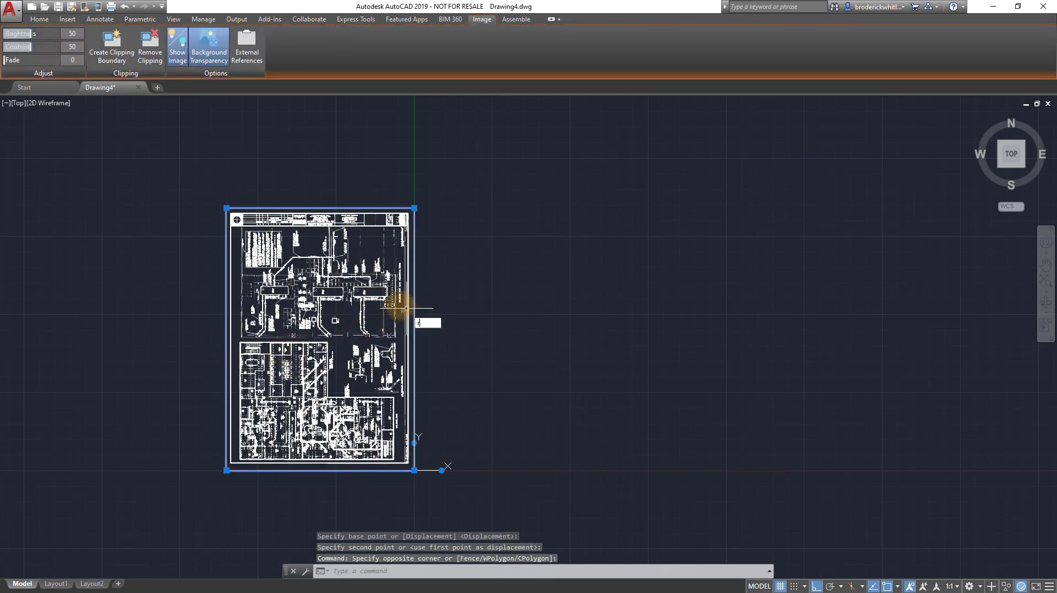
text(ro)
key(Return)
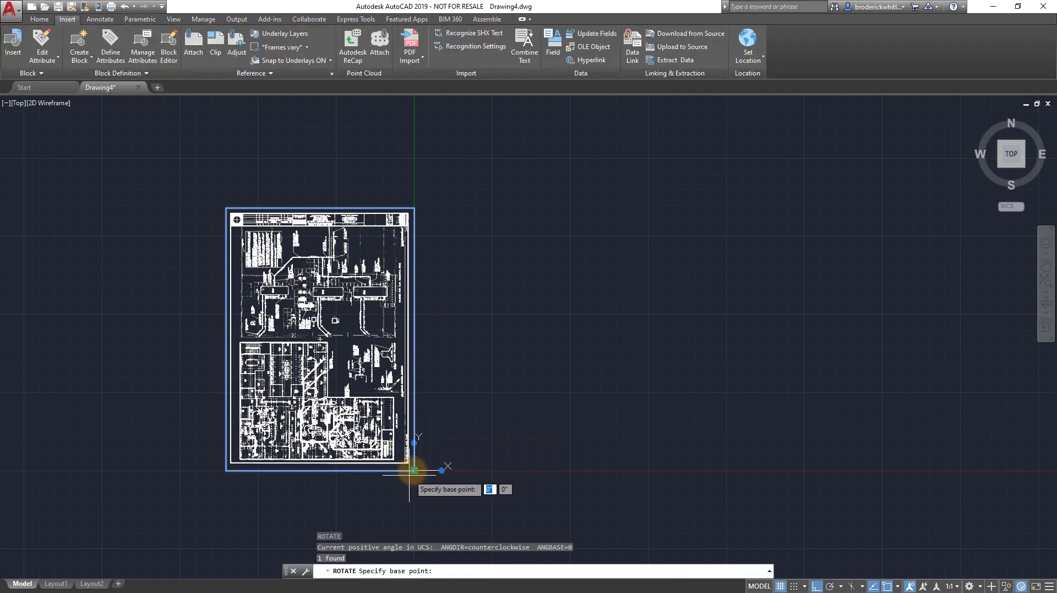
click(414, 469)
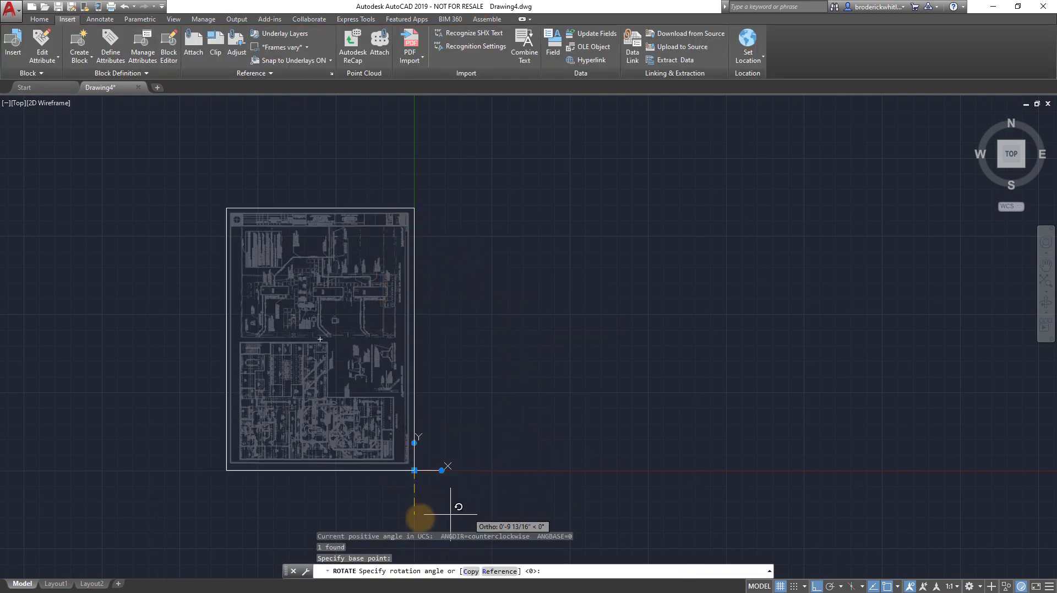
click(401, 516)
Start the SCALE command and select the imported plan image
scroll(618, 488, up, 8)
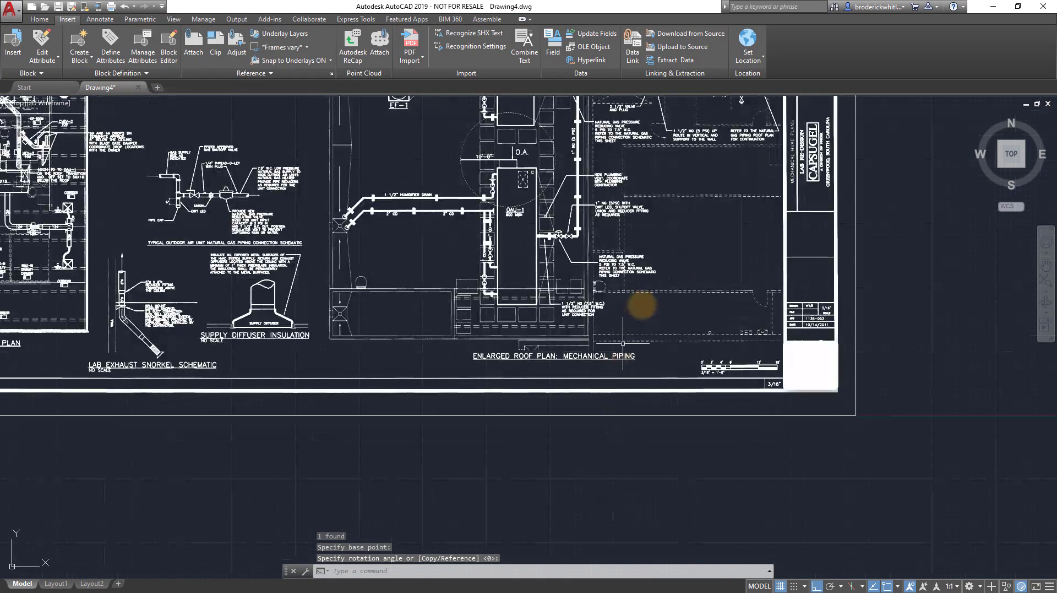
scroll(737, 390, up, 3)
scroll(689, 385, down, 3)
scroll(642, 314, up, 4)
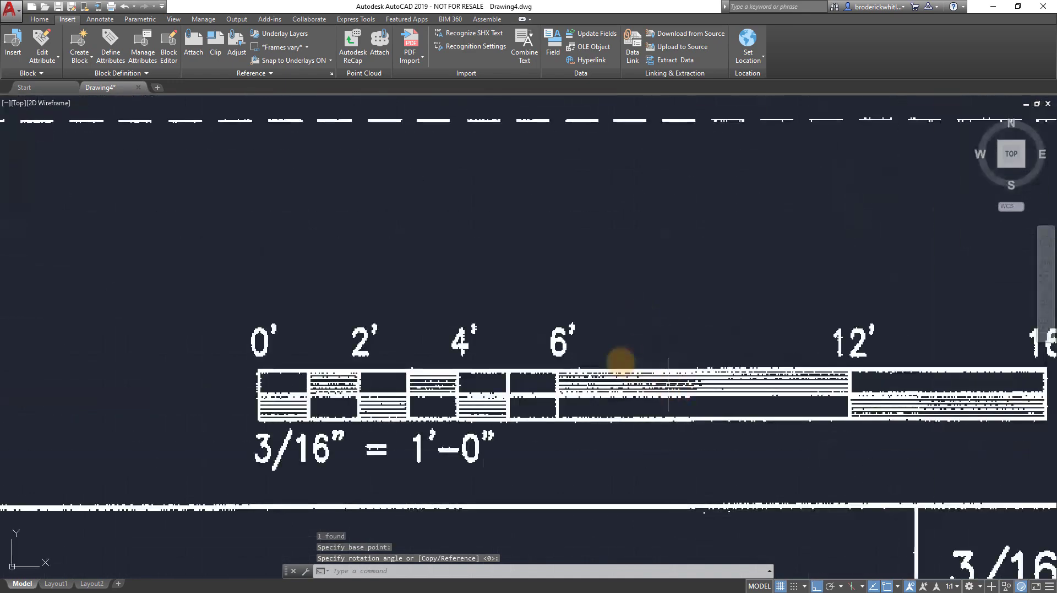
scroll(618, 358, down, 1)
scroll(595, 322, down, 2)
scroll(534, 310, up, 2)
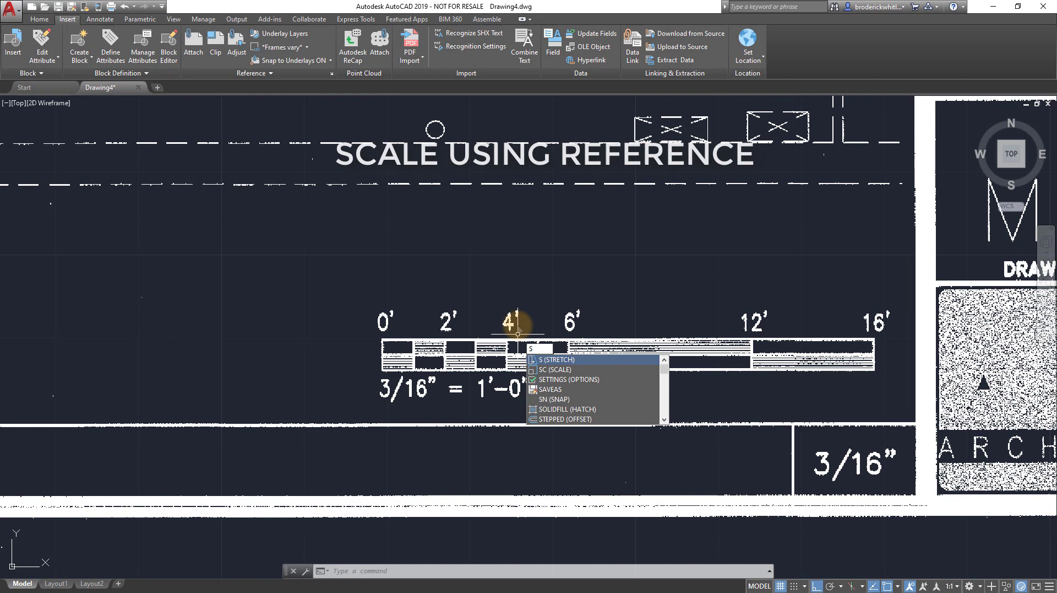
key(Return)
scroll(520, 314, down, 3)
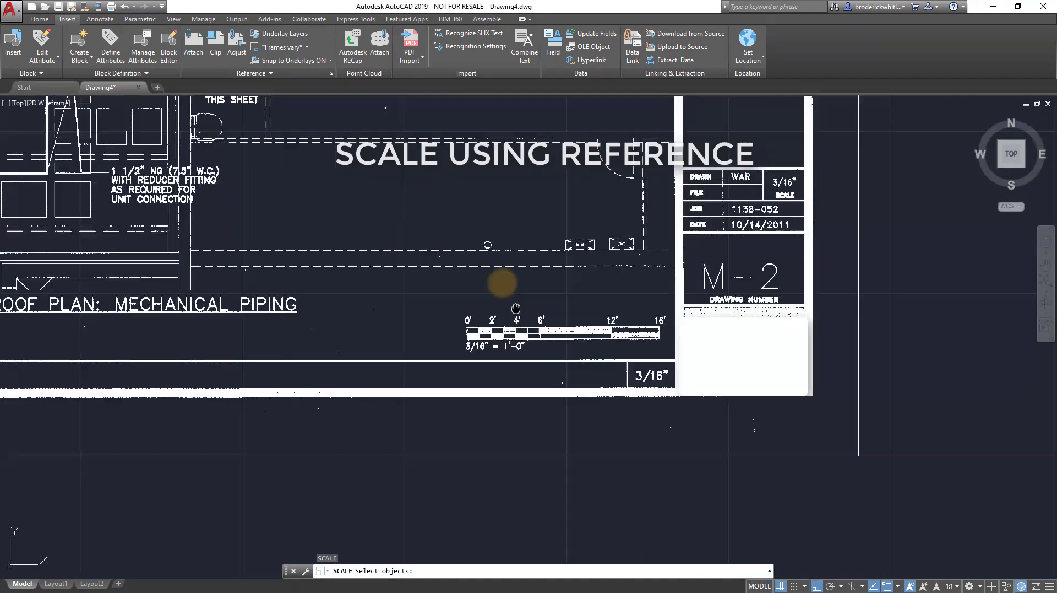
click(561, 361)
click(490, 309)
key(Return)
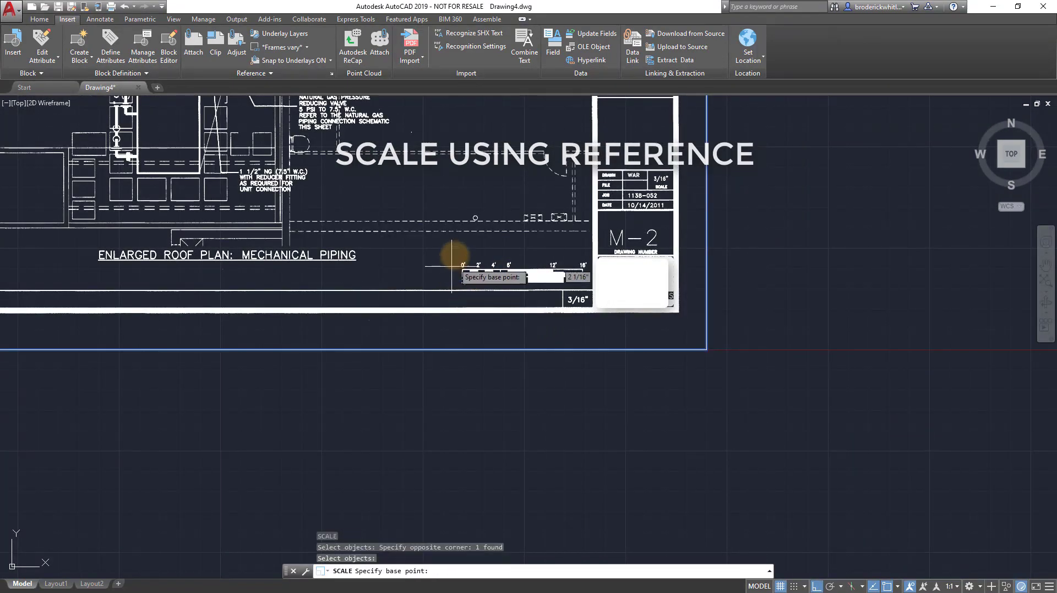
Scale the plan from the scale bar's 0' corner by reference so 0' to 16' equals 16'
scroll(466, 248, up, 1)
scroll(460, 282, up, 6)
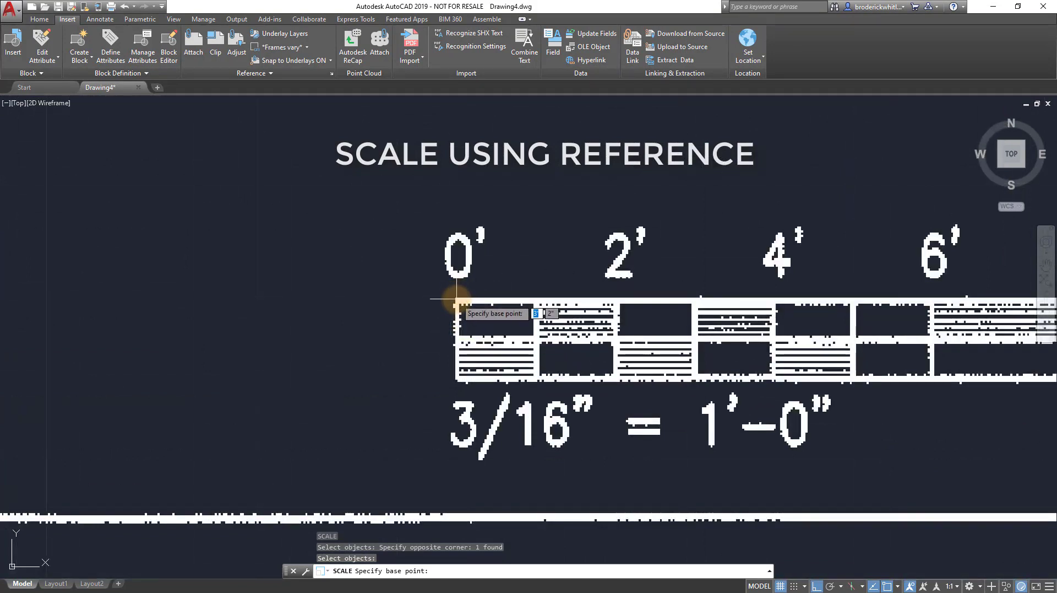
click(456, 297)
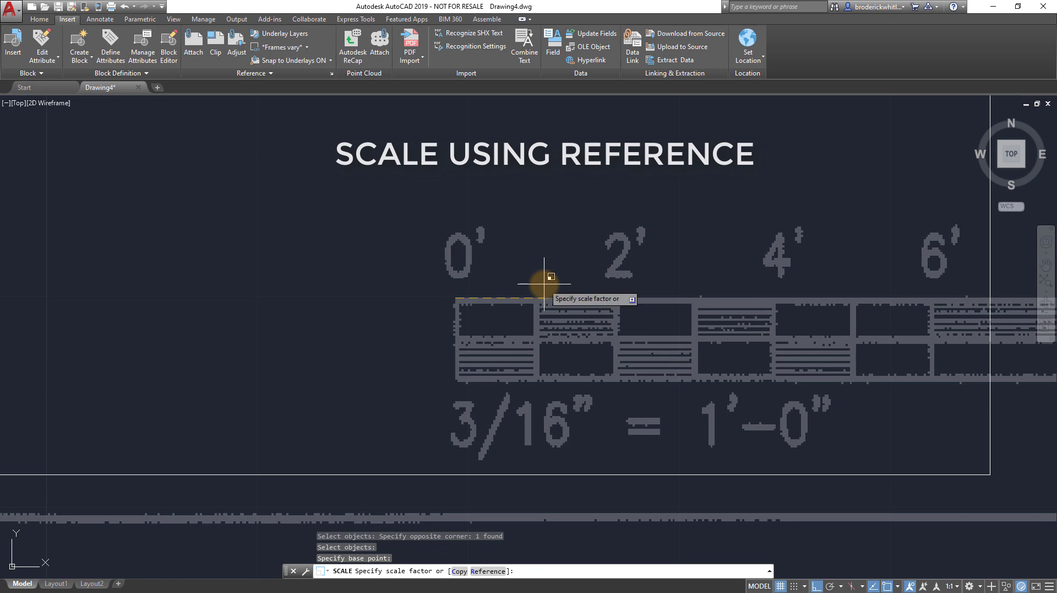
text(r)
key(Return)
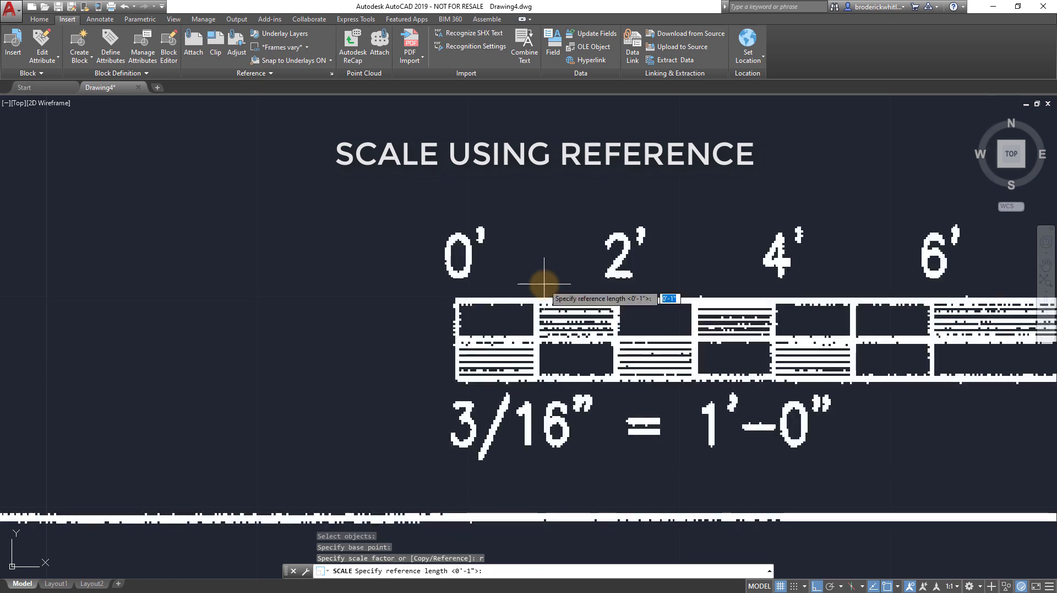
click(456, 297)
scroll(606, 272, down, 5)
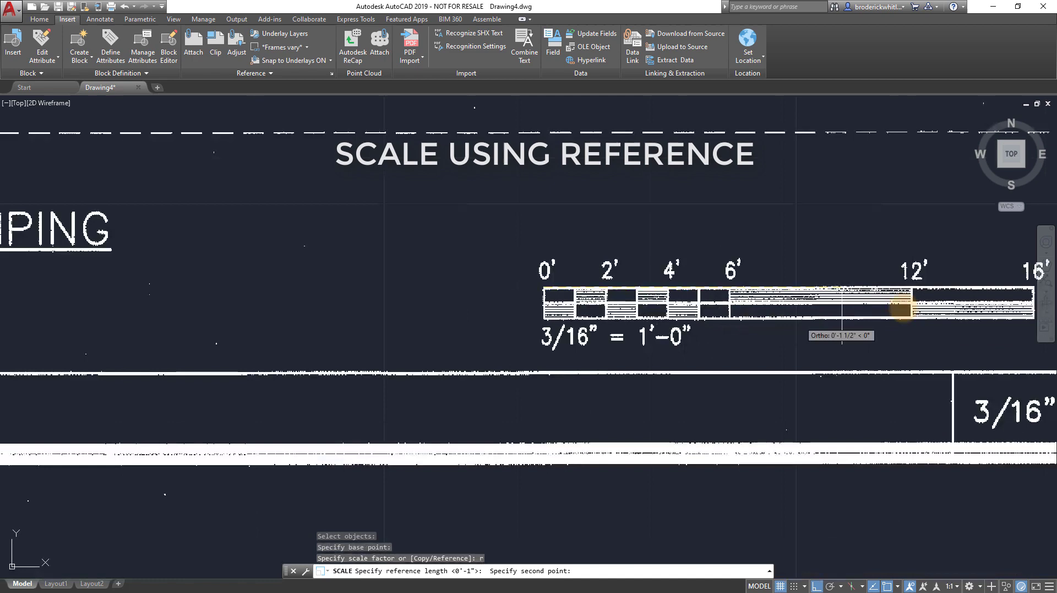
scroll(735, 296, up, 6)
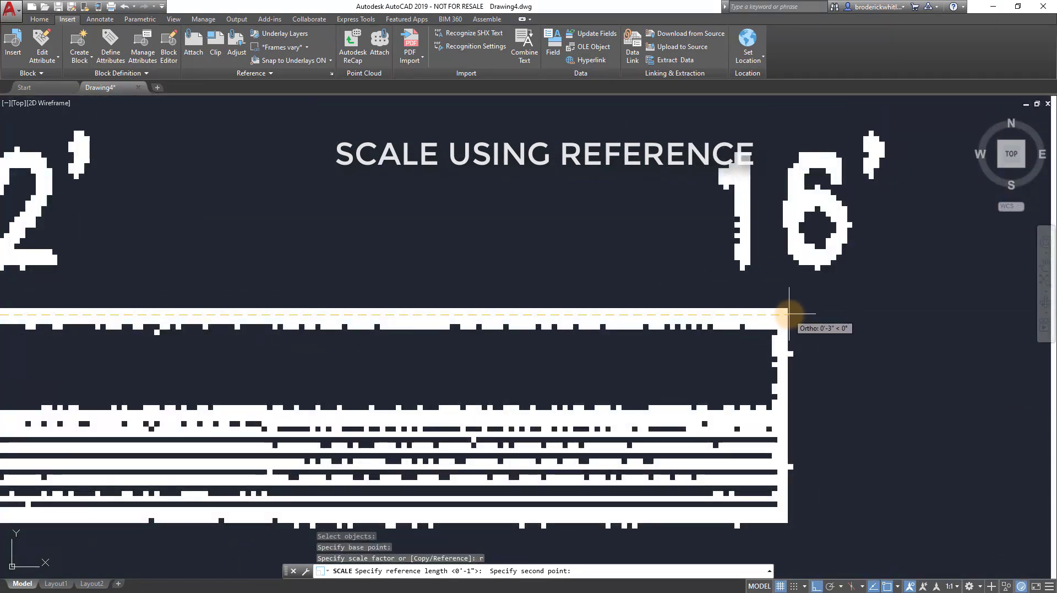
click(788, 313)
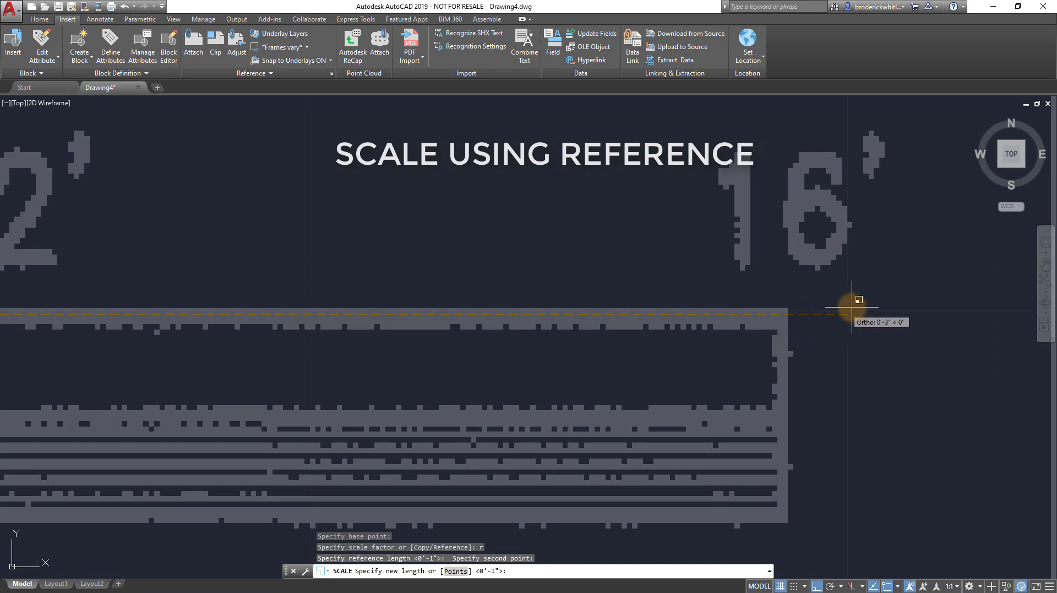
scroll(852, 306, down, 5)
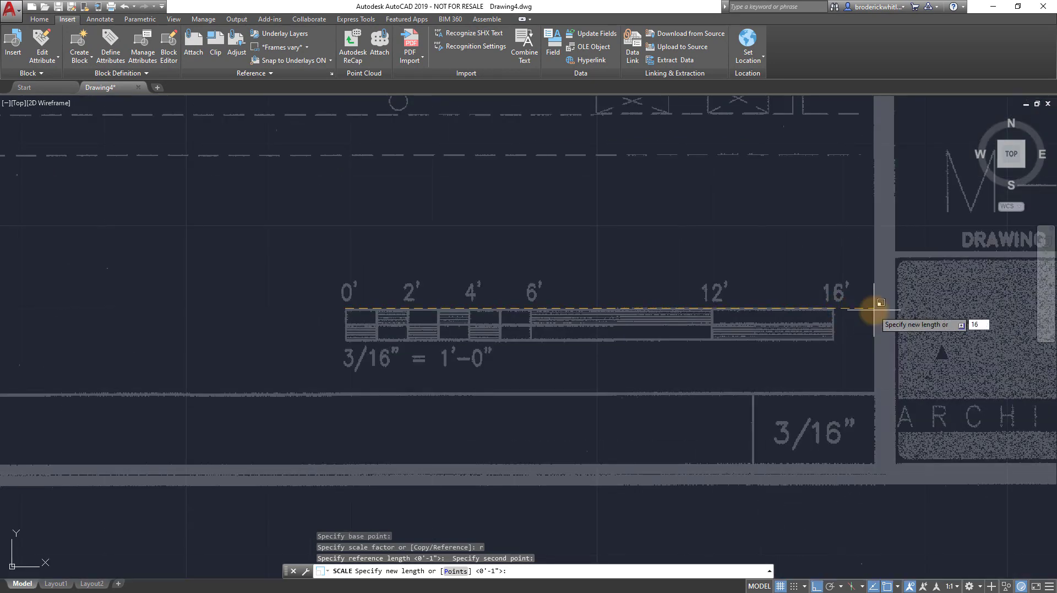
text(16')
key(Return)
Start a linear dimension from the scale bar's 0' corner to its 16' end
scroll(708, 398, down, 10)
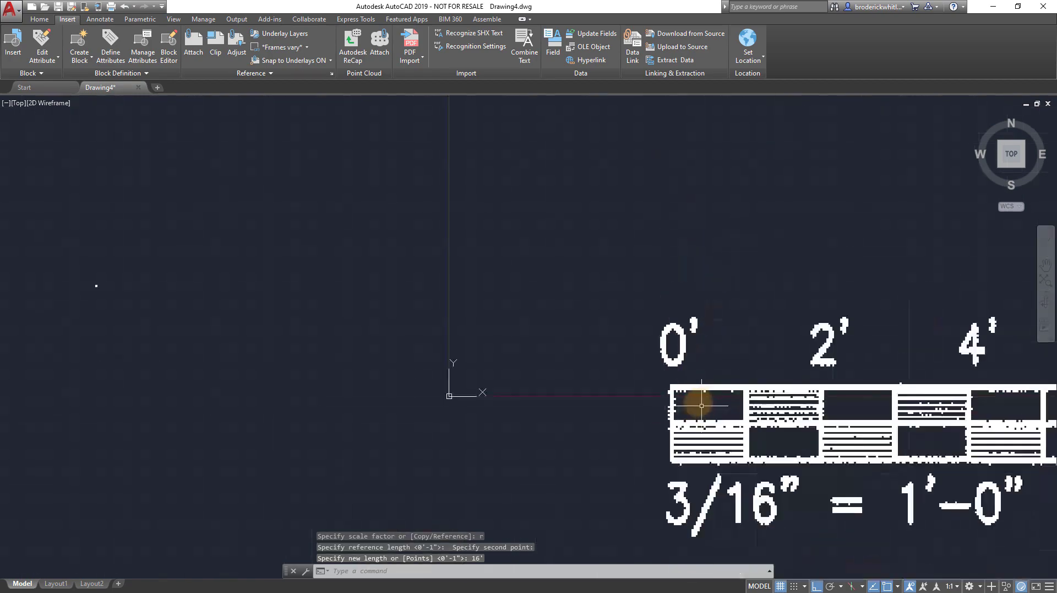
scroll(708, 398, down, 3)
scroll(660, 440, up, 10)
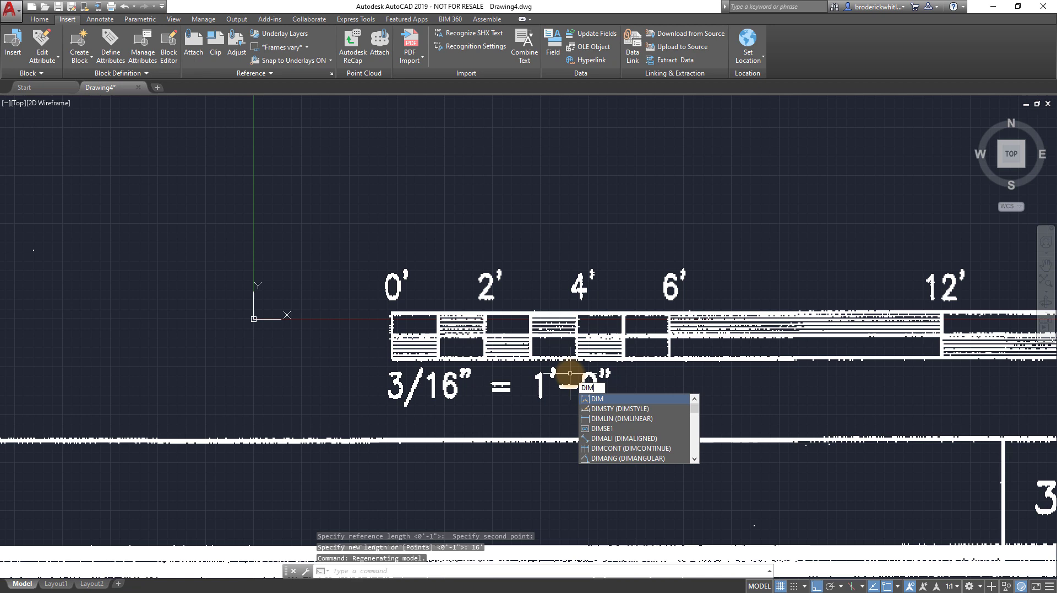
text(lin)
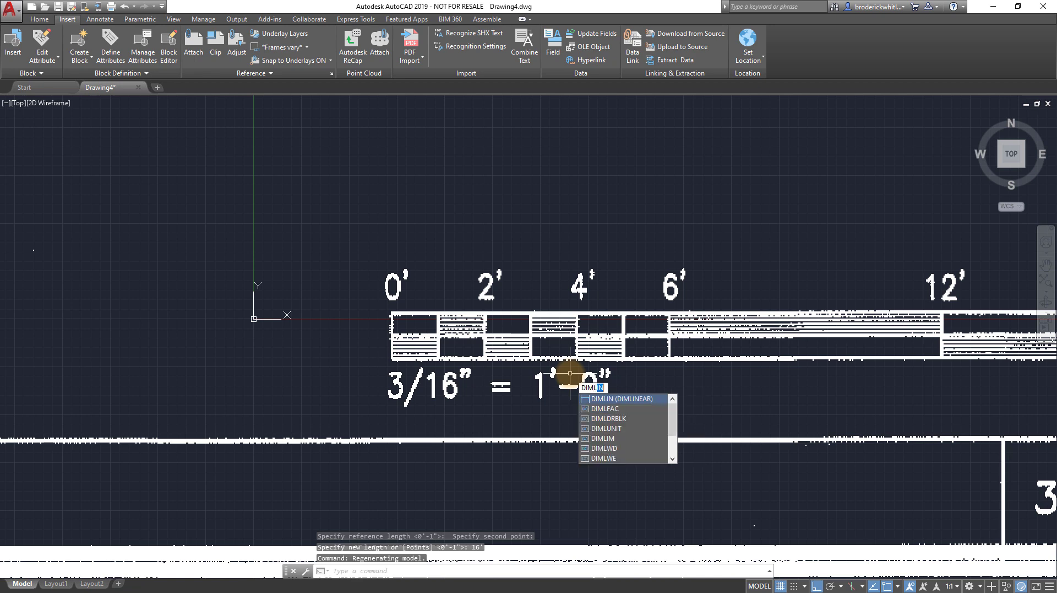
key(Return)
scroll(380, 311, up, 2)
scroll(385, 311, up, 2)
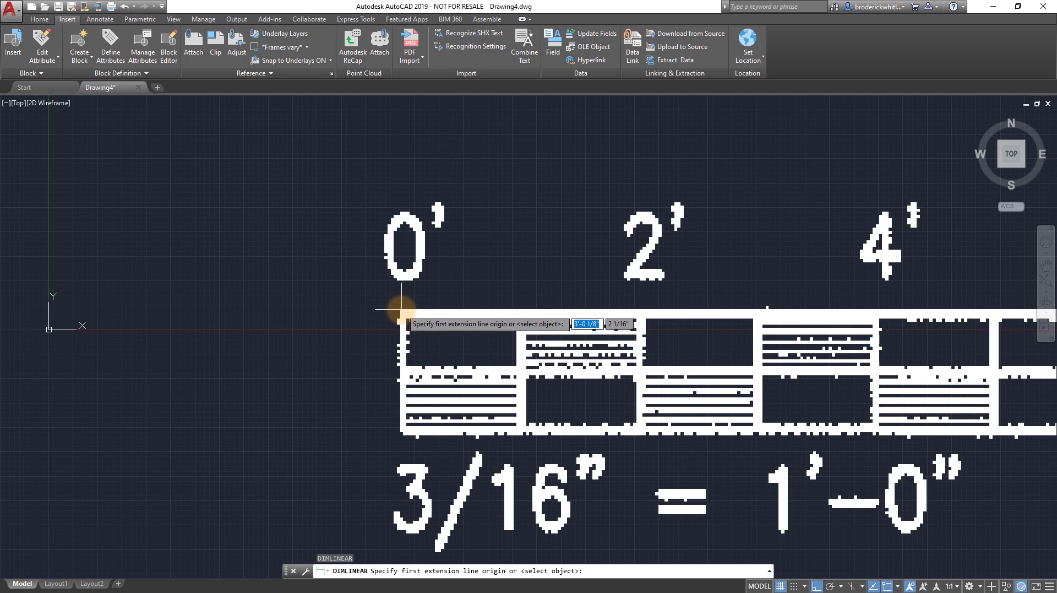
click(400, 307)
scroll(750, 278, down, 3)
middle_drag(751, 279, 464, 284)
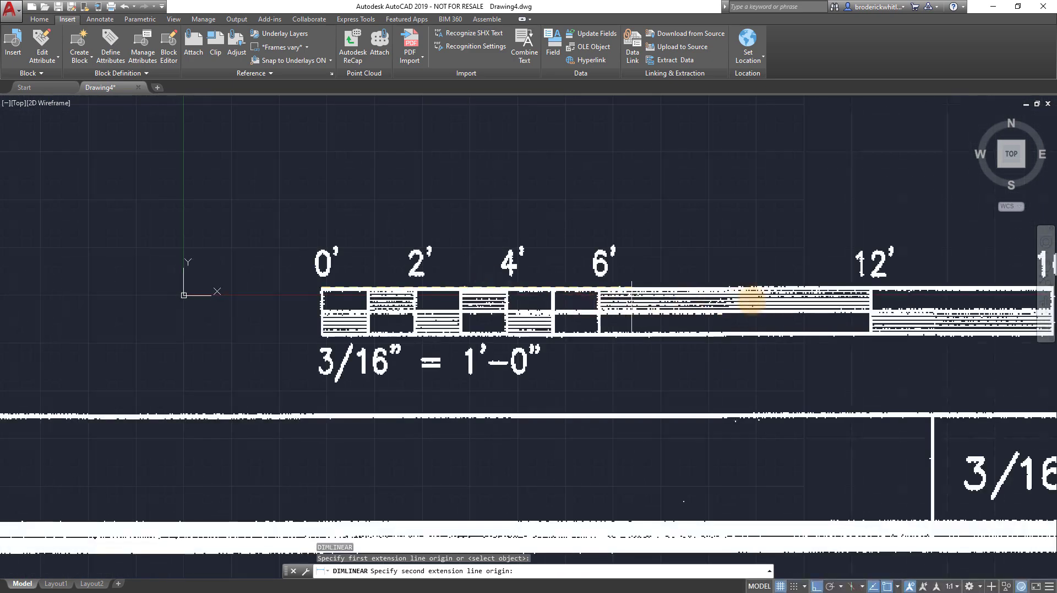
middle_drag(751, 299, 464, 300)
scroll(773, 284, up, 4)
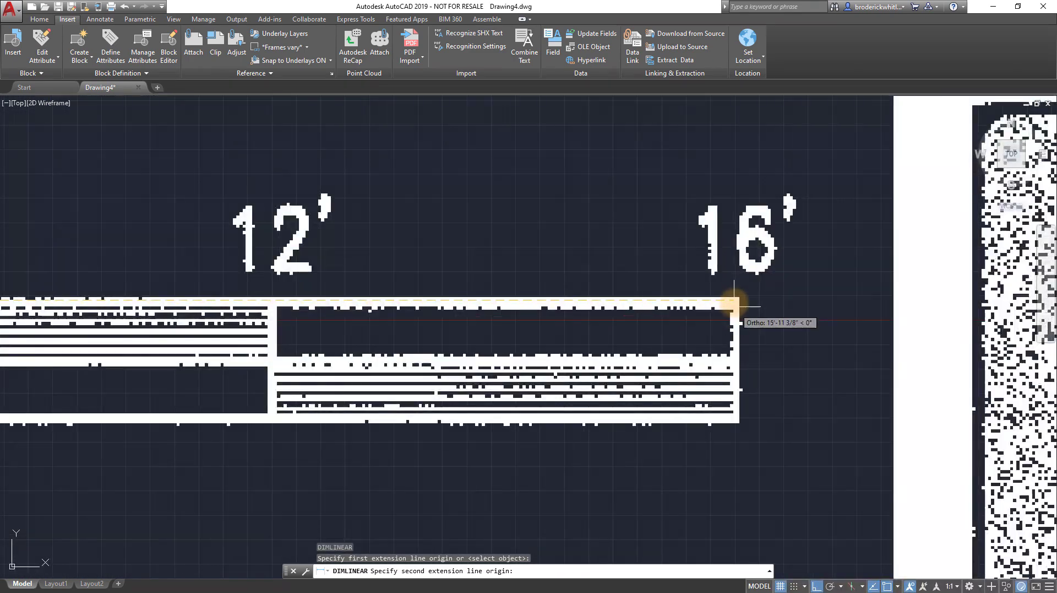
click(741, 300)
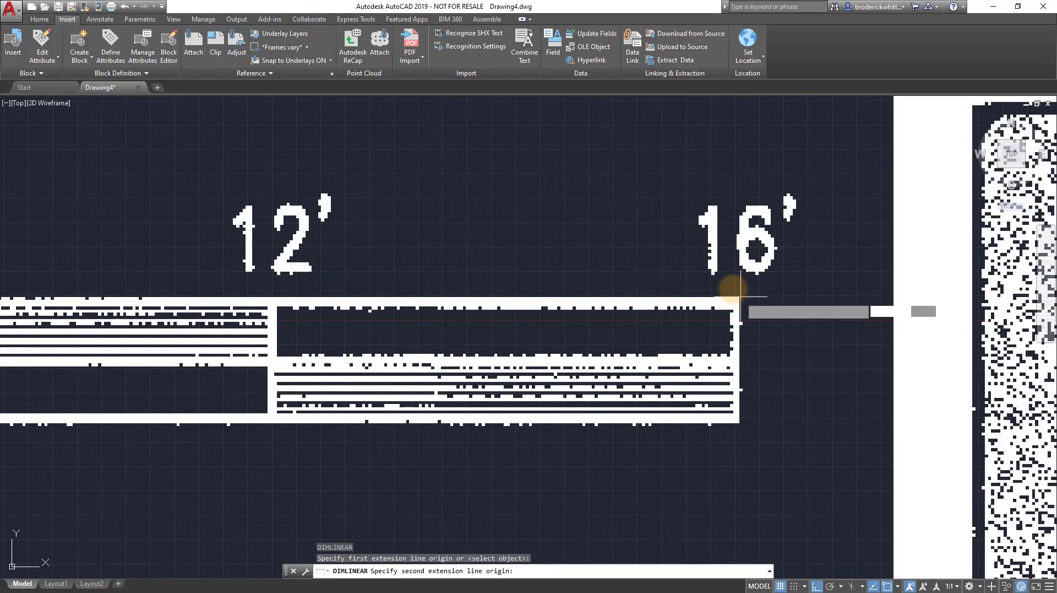
Place the dimension line above the scale bar, reading 15'-11 15/16"
scroll(697, 268, down, 5)
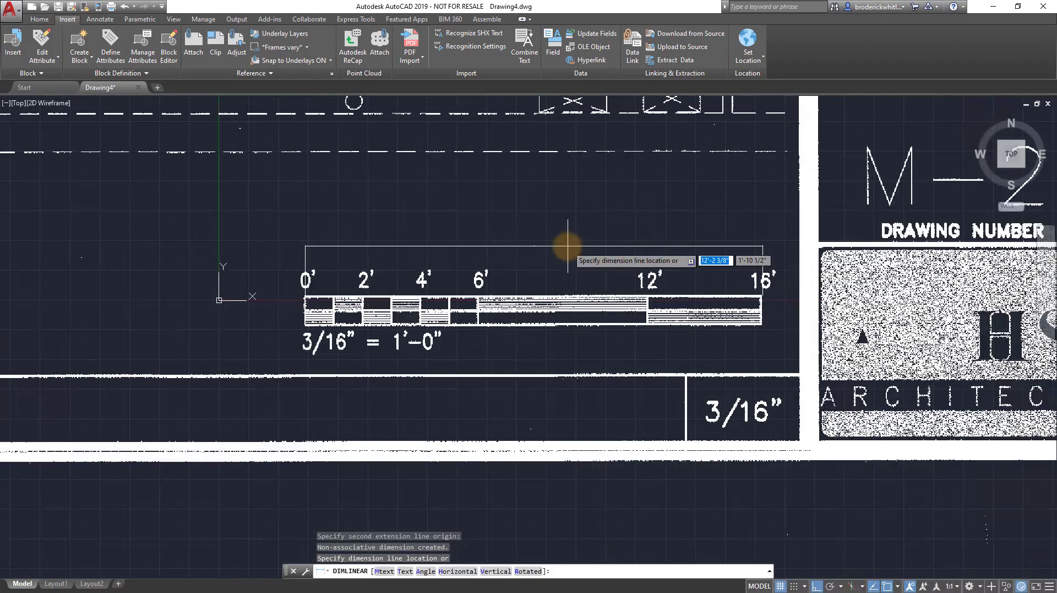
click(510, 236)
scroll(529, 247, up, 6)
scroll(454, 174, up, 3)
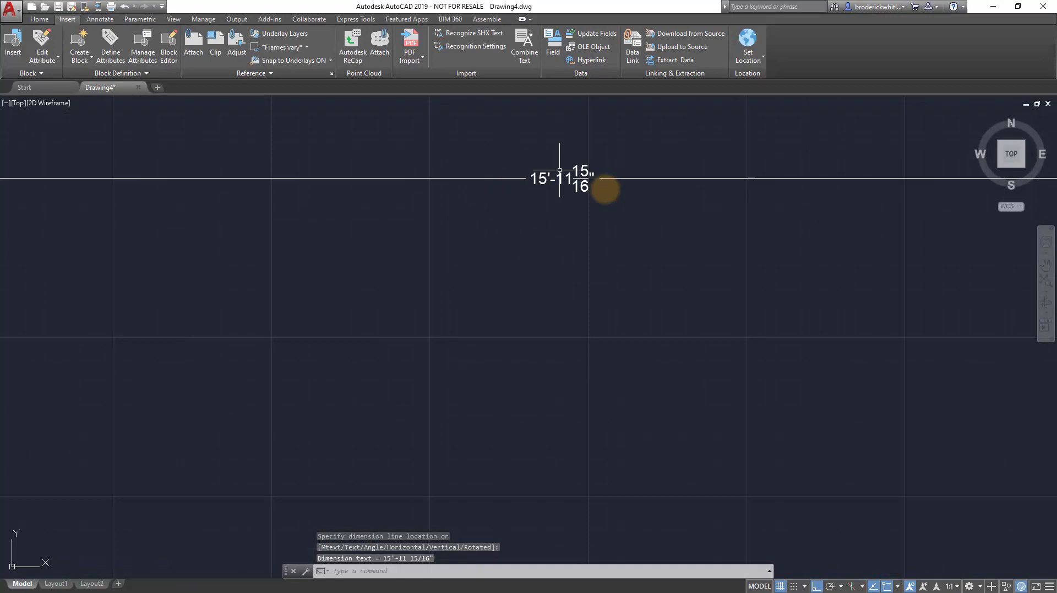
key(Return)
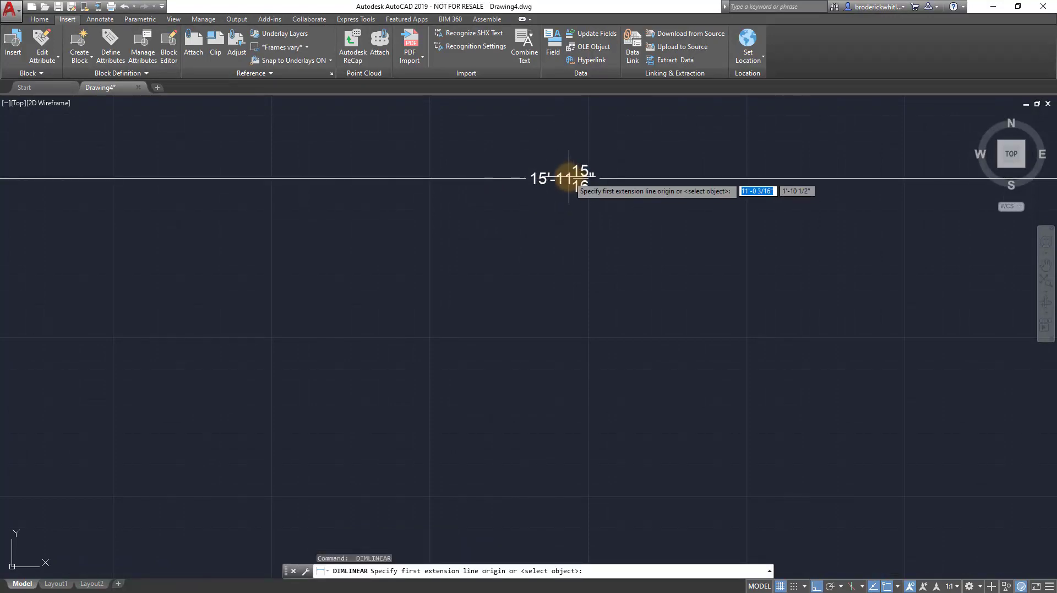
key(Escape)
key(Escape)
scroll(583, 220, down, 6)
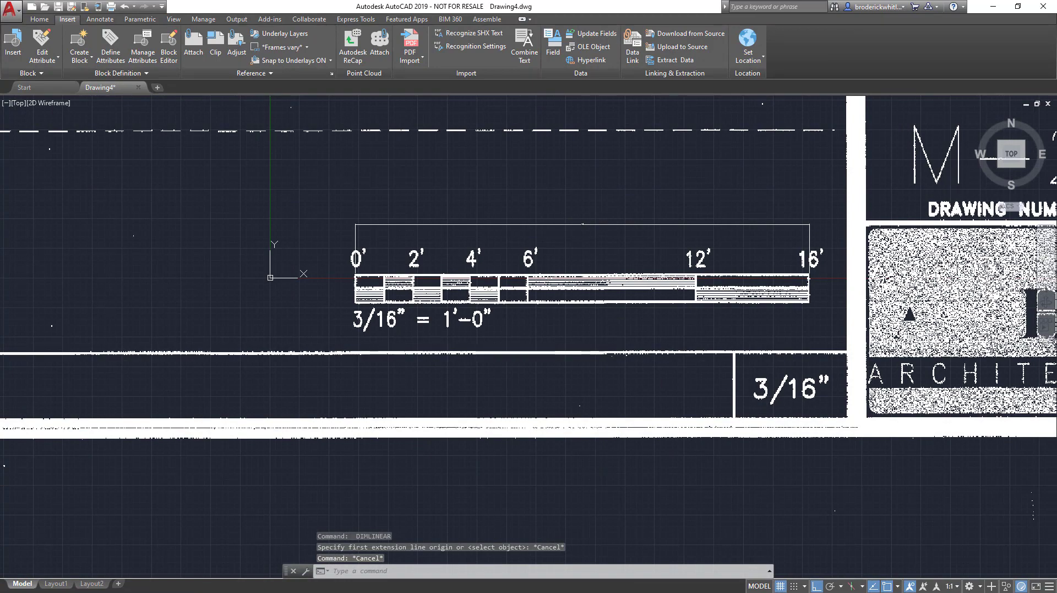
scroll(747, 250, down, 10)
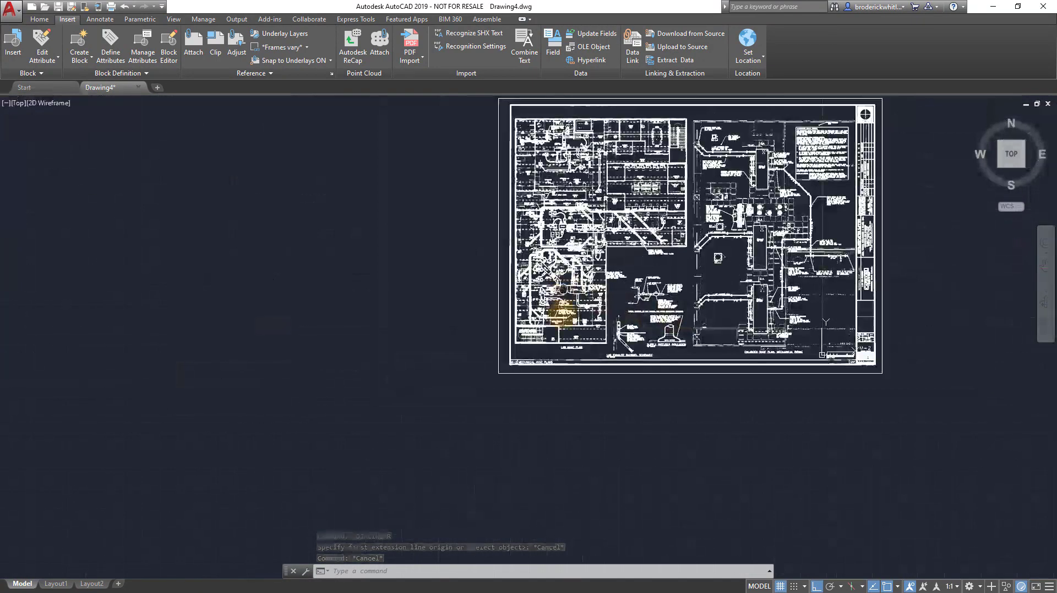
Set the current drawing colour to orange (248,153,30)
click(40, 20)
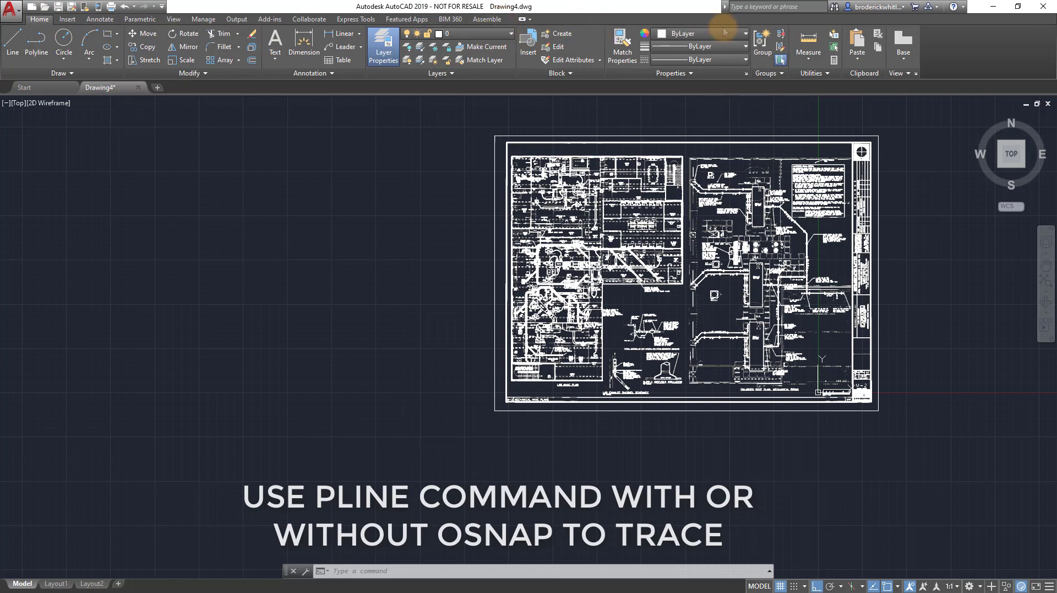
click(707, 35)
click(682, 101)
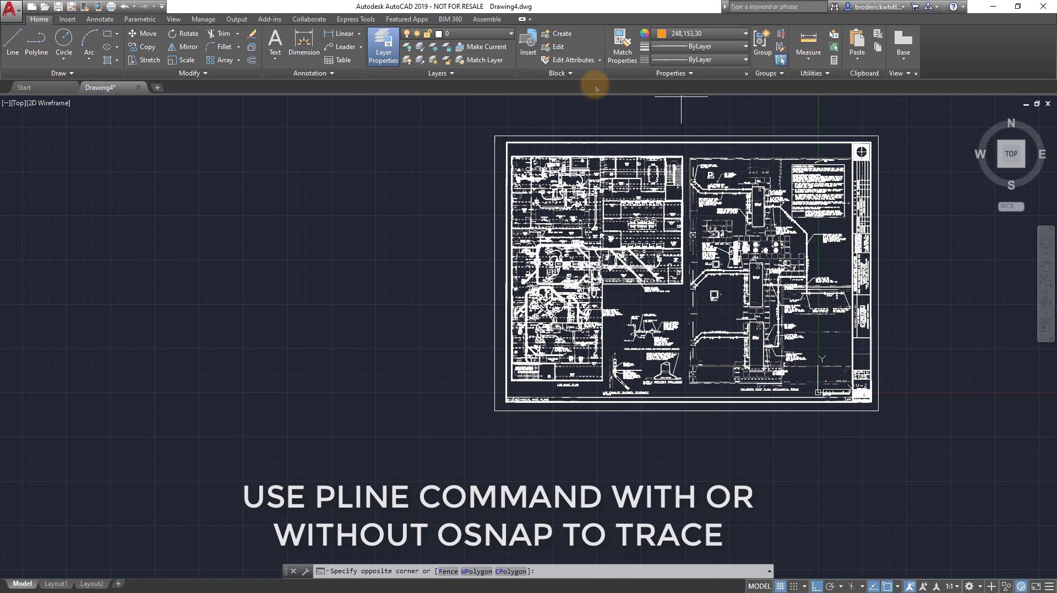
scroll(555, 366, up, 5)
key(Escape)
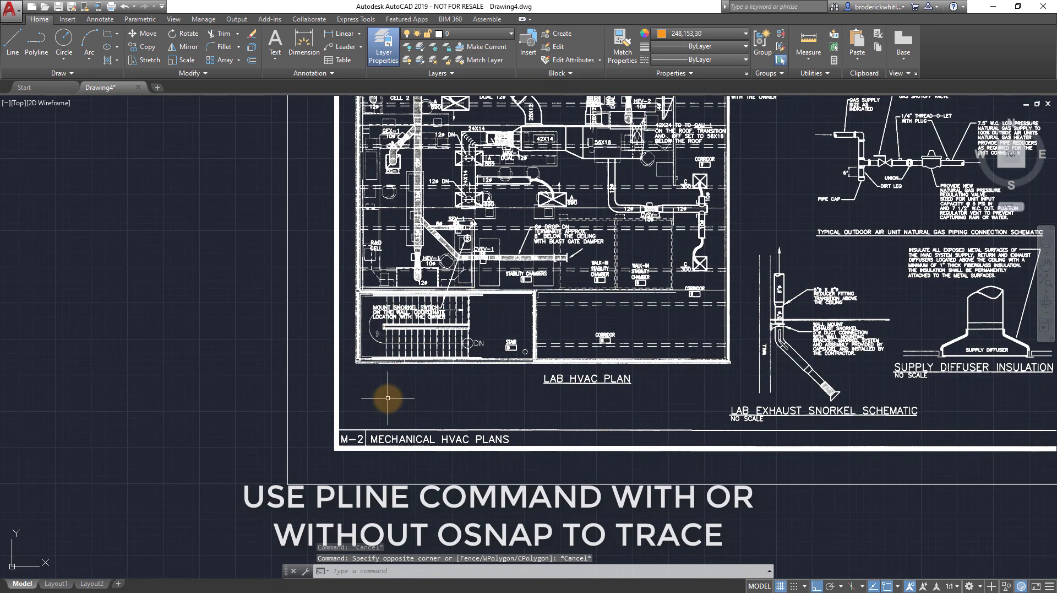
Start the PLINE command to begin tracing the plan outline
text(l)
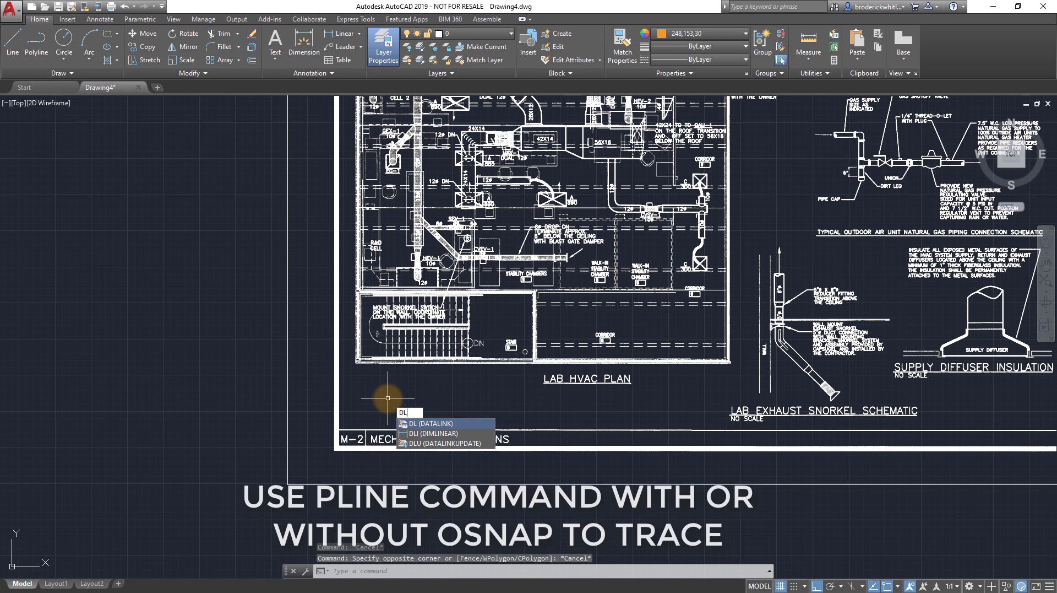
key(BackSpace)
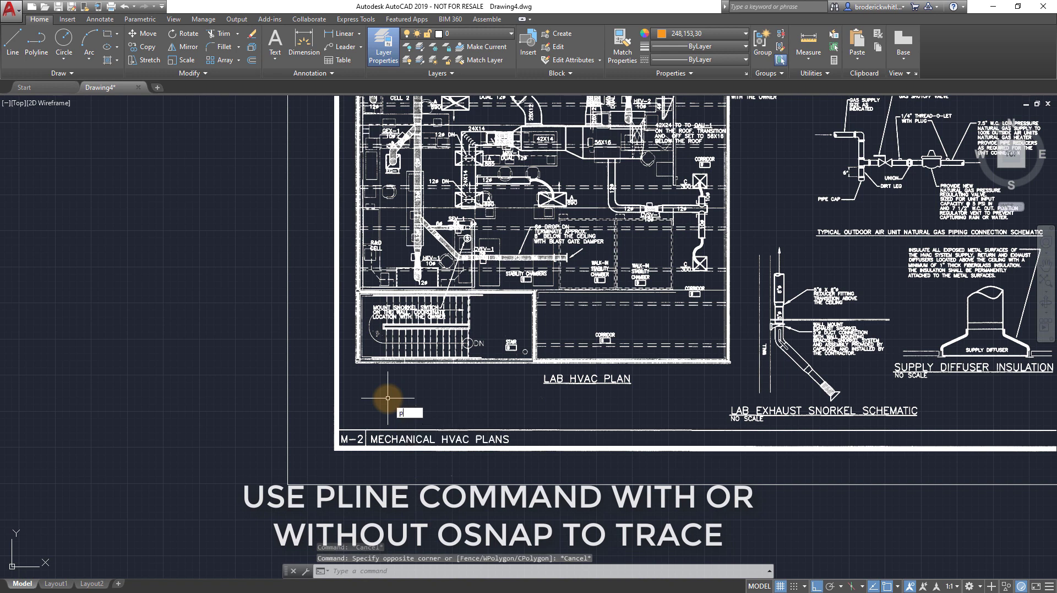
text(l)
key(Return)
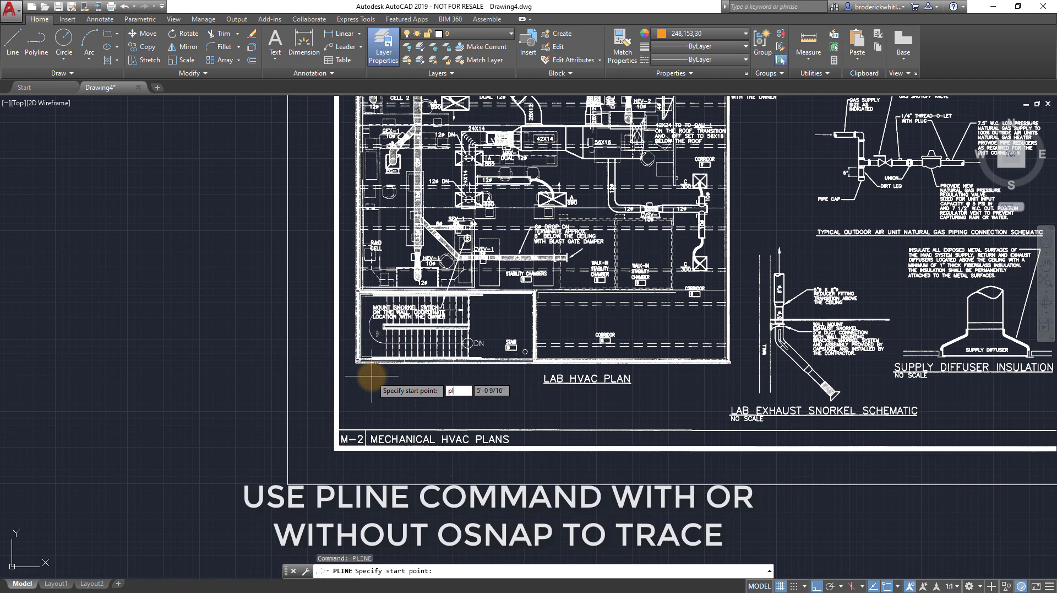
key(Escape)
text(pl)
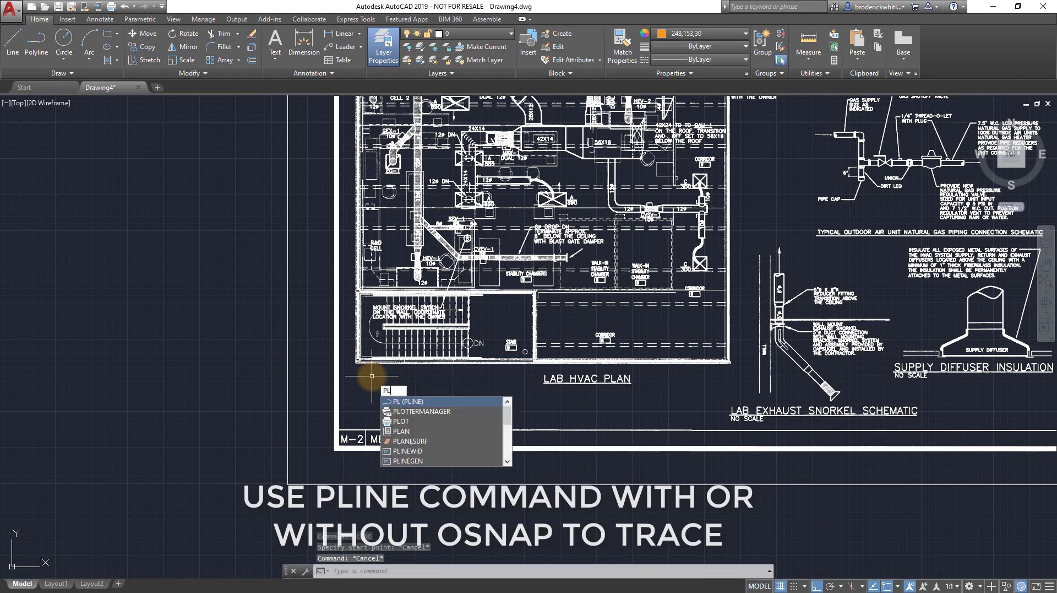
key(Return)
Start the polyline at the stair room's lower-left corner and run it to the corridor's lower-right corner
scroll(358, 361, up, 2)
scroll(358, 360, up, 1)
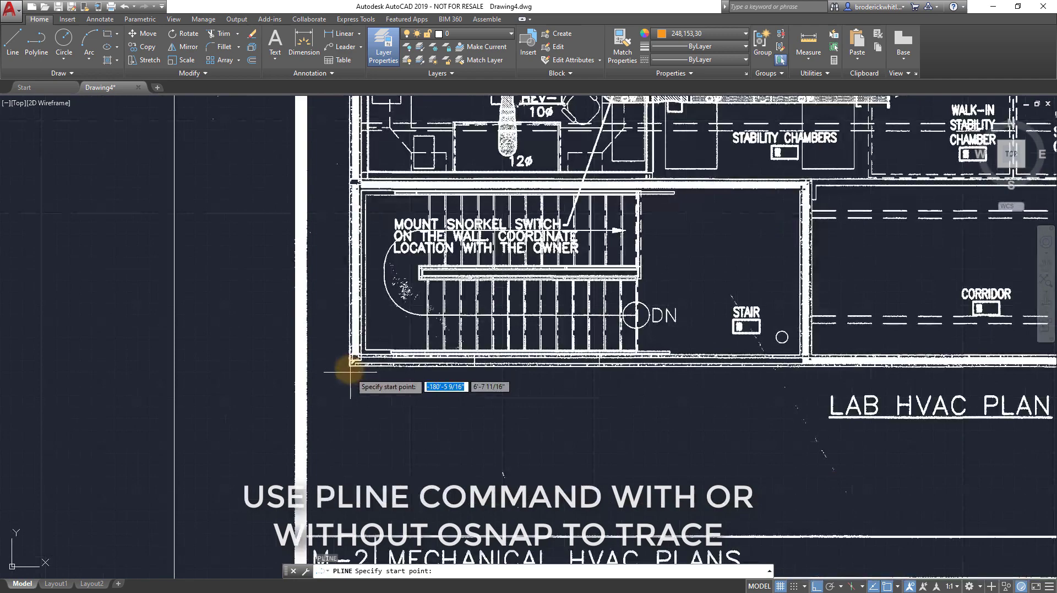
click(349, 364)
middle_drag(741, 368, 716, 355)
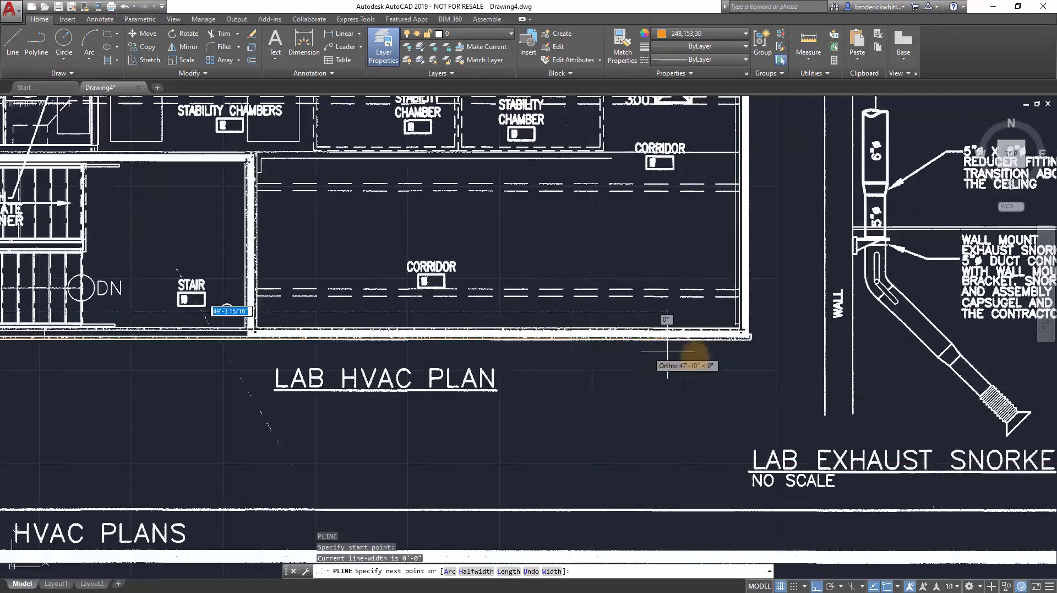
click(749, 337)
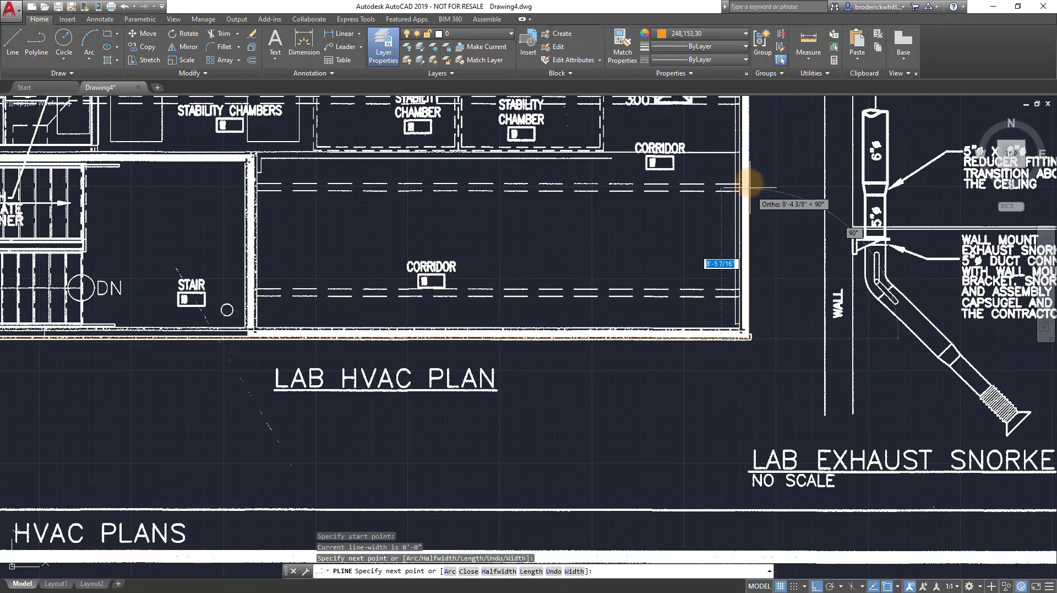
Continue the polyline up the outer wall through the next outline corners, then end it
middle_drag(750, 176, 767, 279)
scroll(767, 229, up, 3)
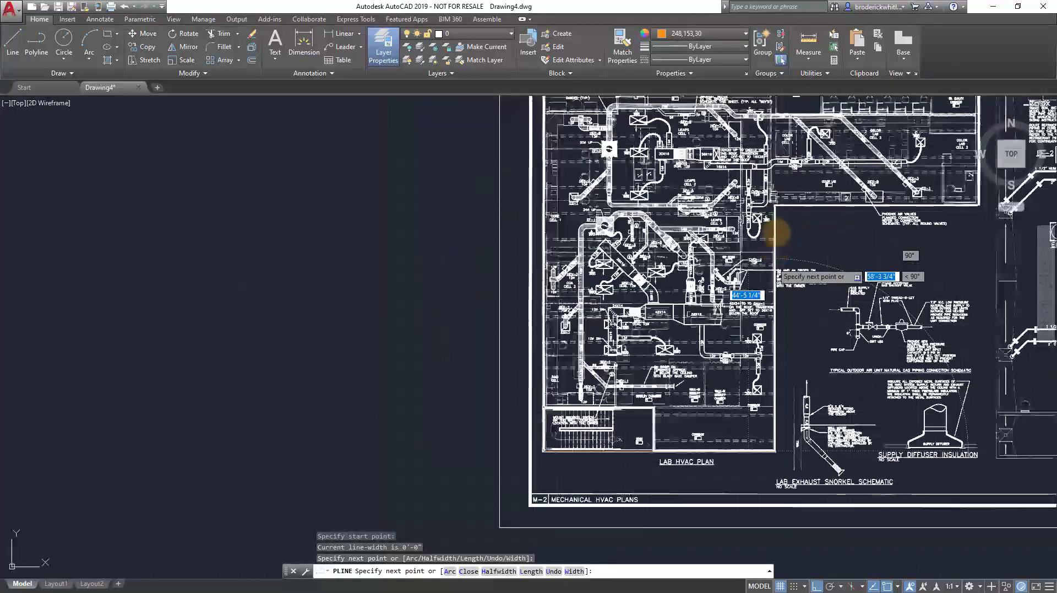
scroll(772, 203, up, 3)
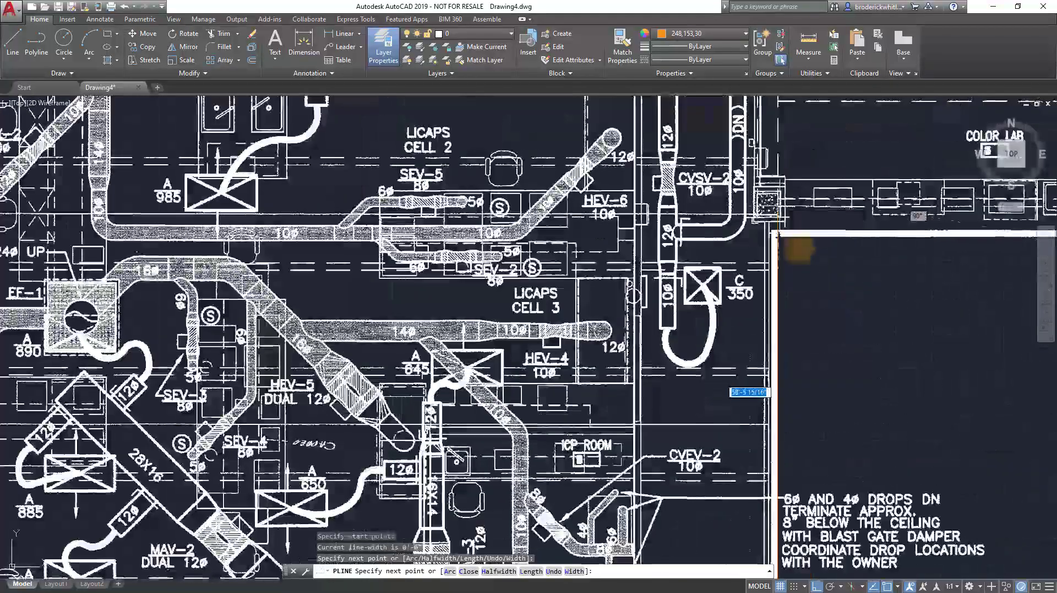
click(773, 238)
scroll(773, 238, down, 4)
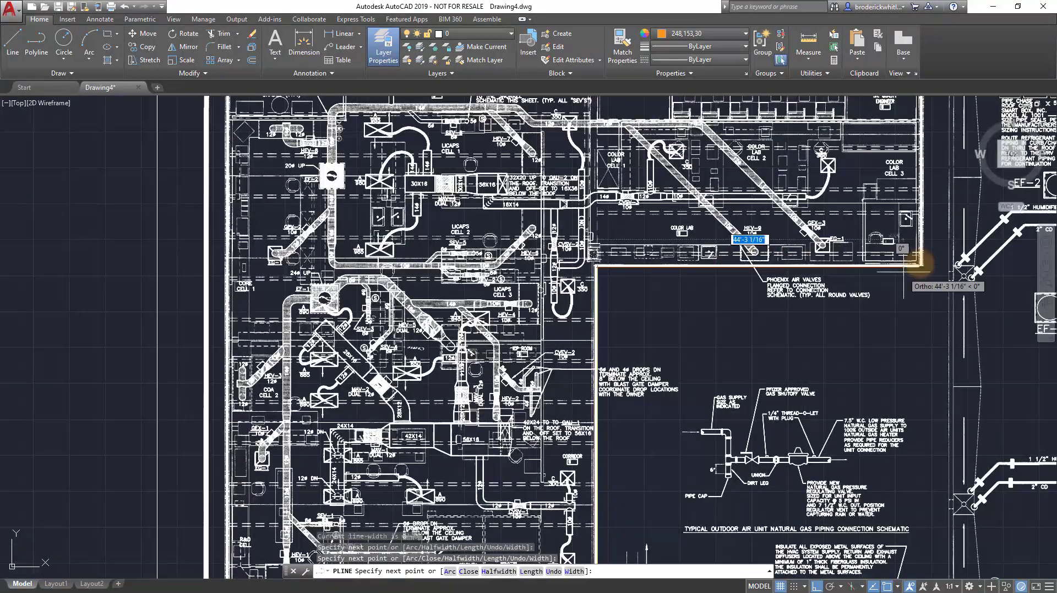
click(919, 269)
scroll(904, 257, down, 5)
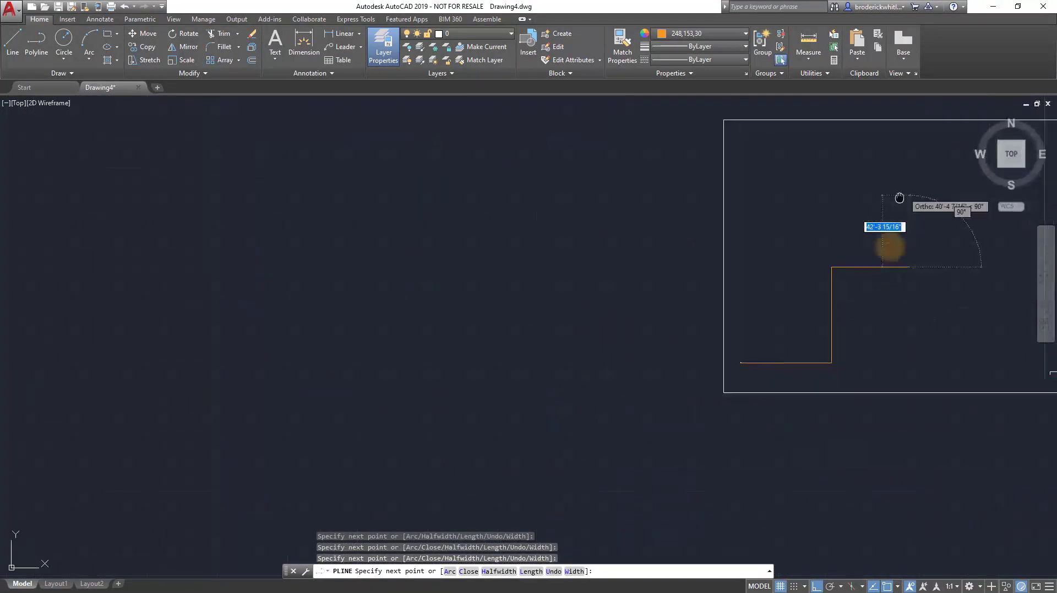
scroll(908, 224, up, 5)
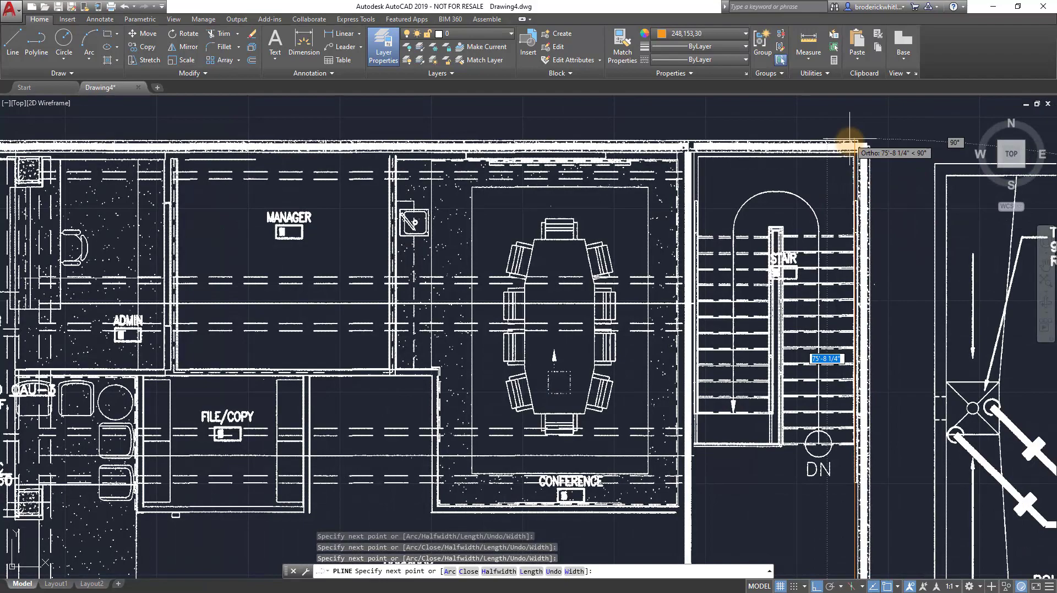
scroll(722, 198, down, 7)
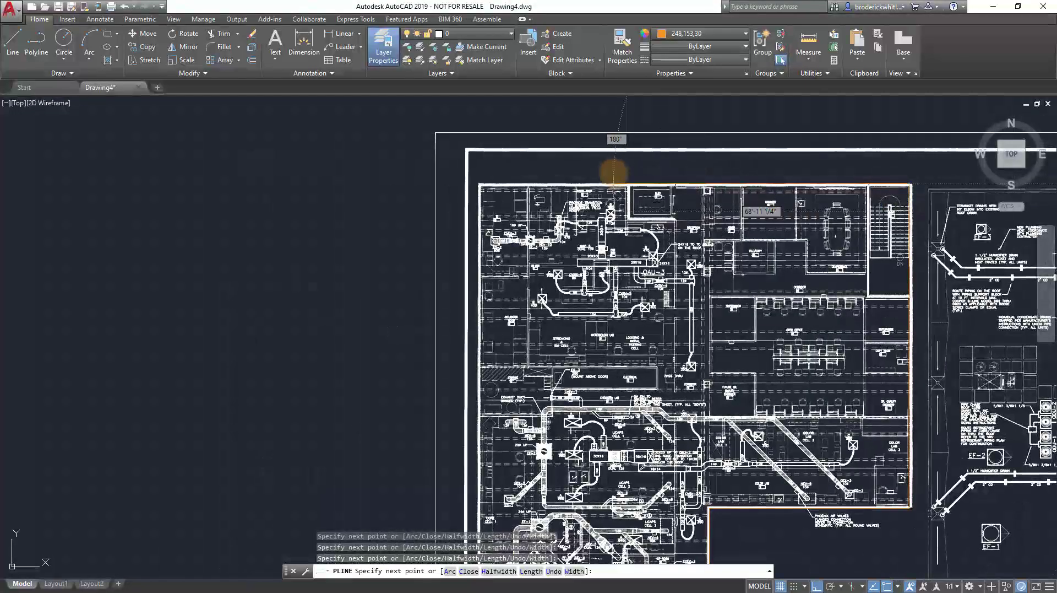
key(Escape)
scroll(666, 325, down, 3)
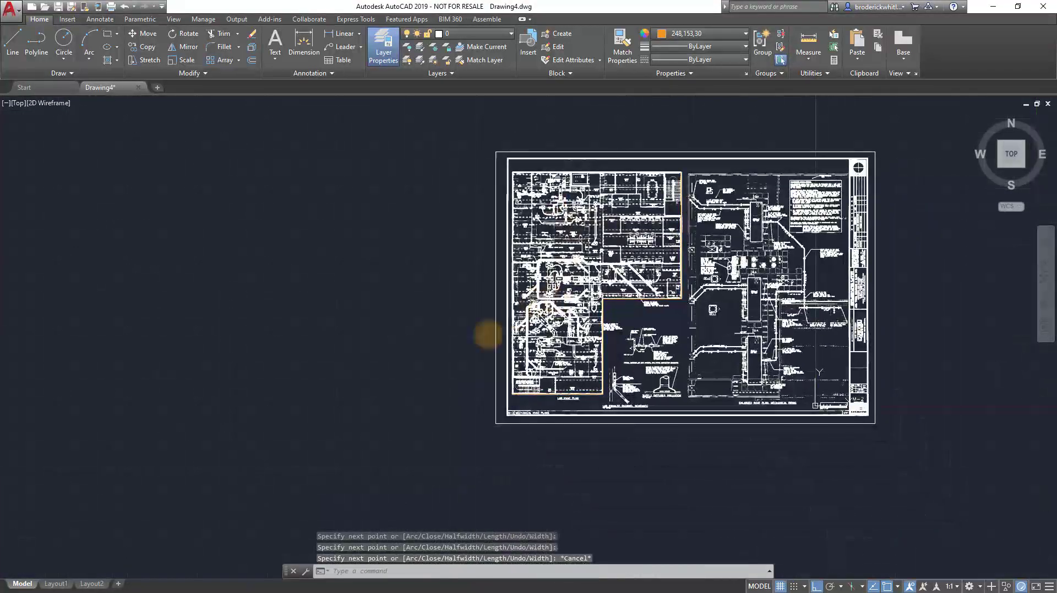